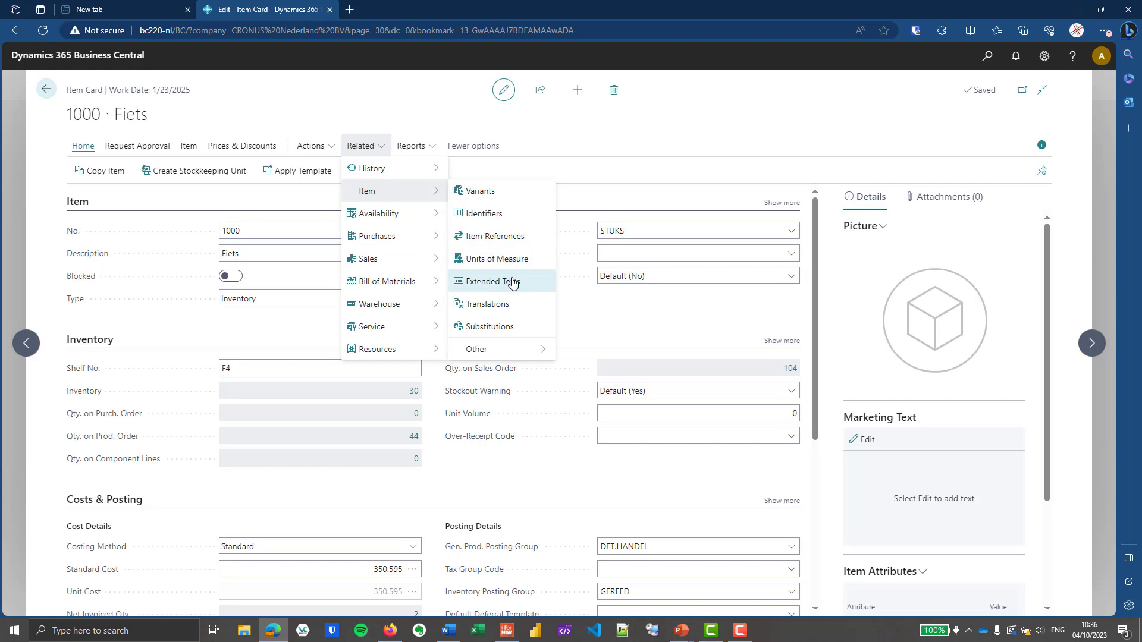
Review the ENU and NLD extended texts of item 1000 Fiets and return to the item list.
click(518, 282)
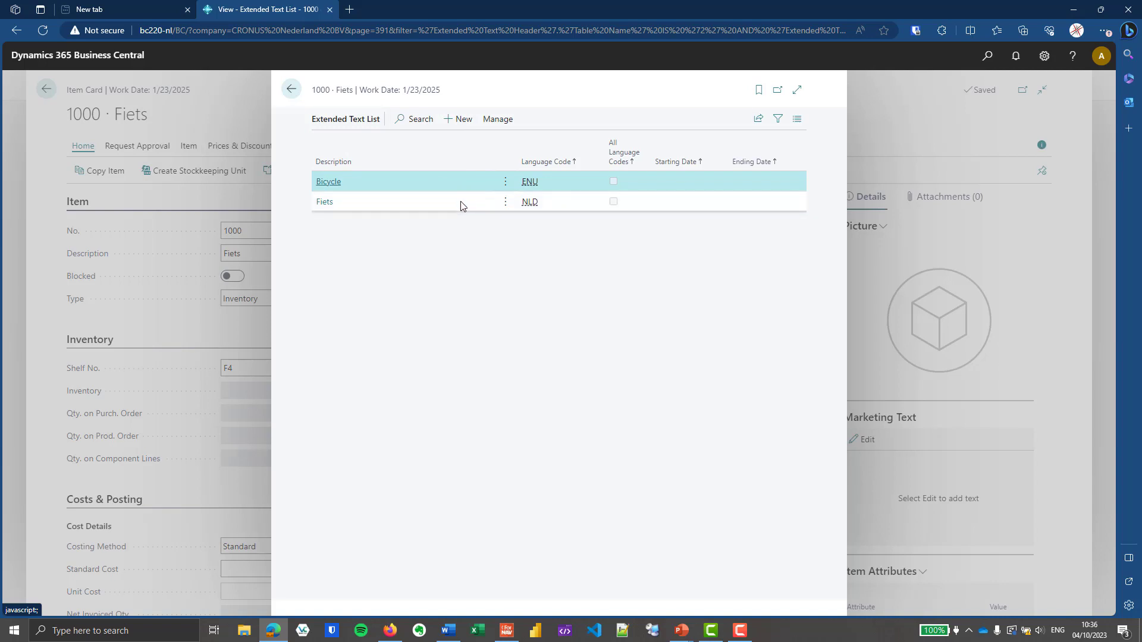
click(333, 189)
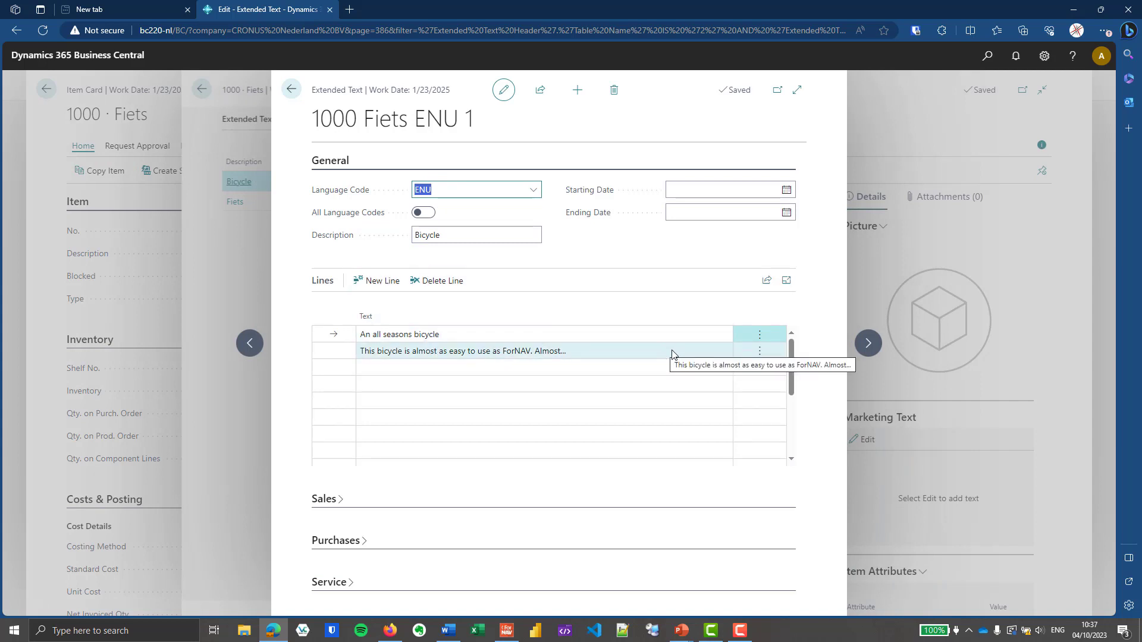
click(868, 343)
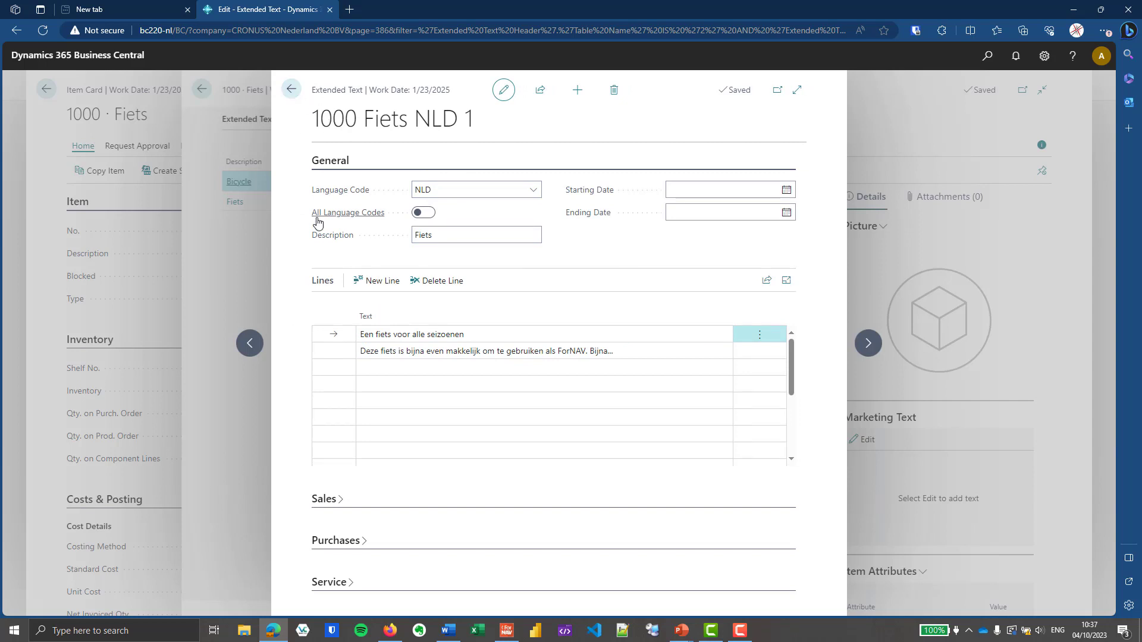
click(249, 342)
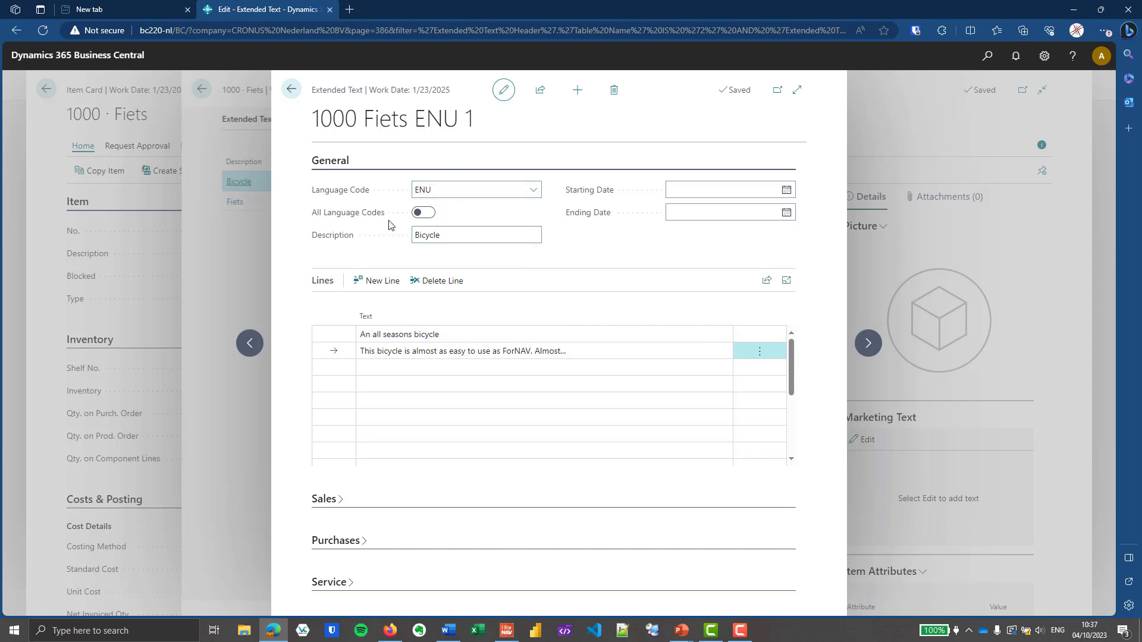
click(291, 90)
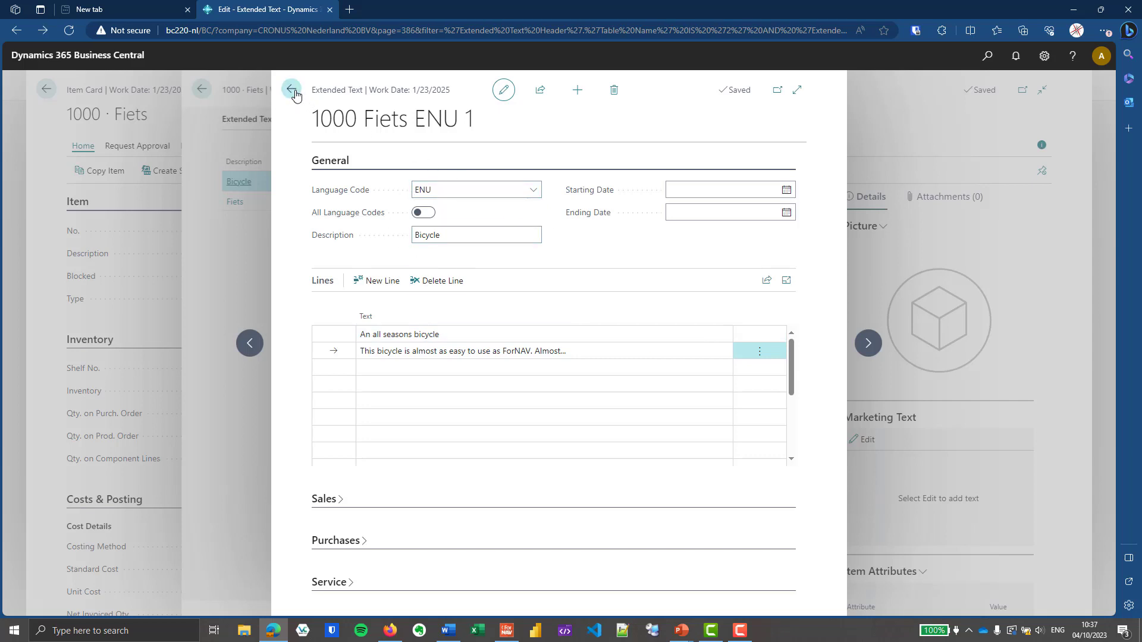
click(291, 89)
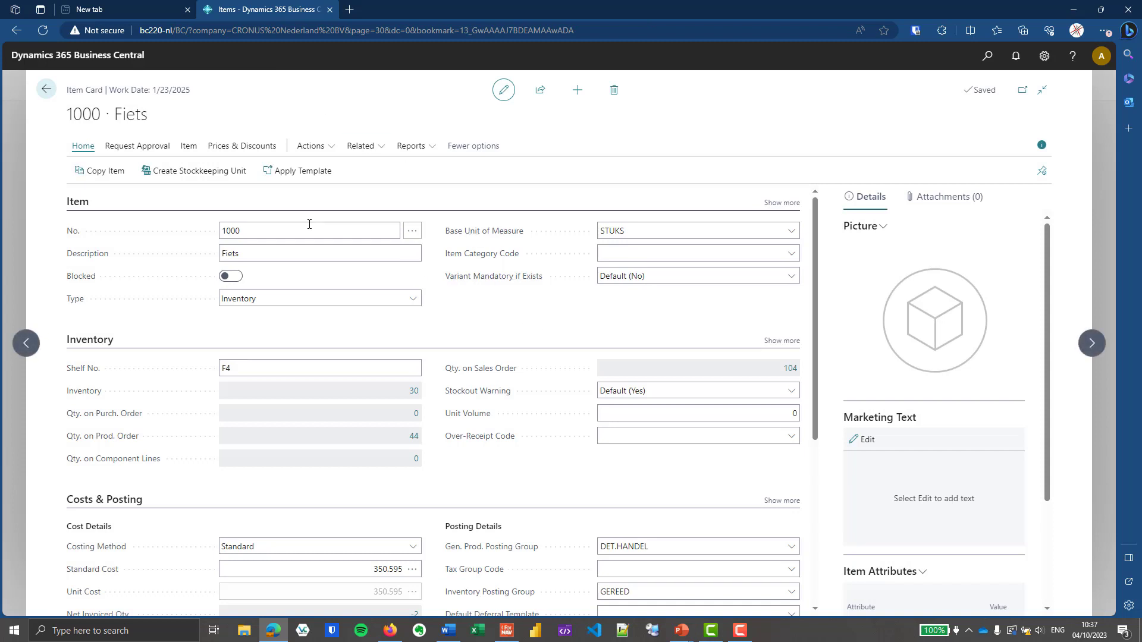
click(42, 93)
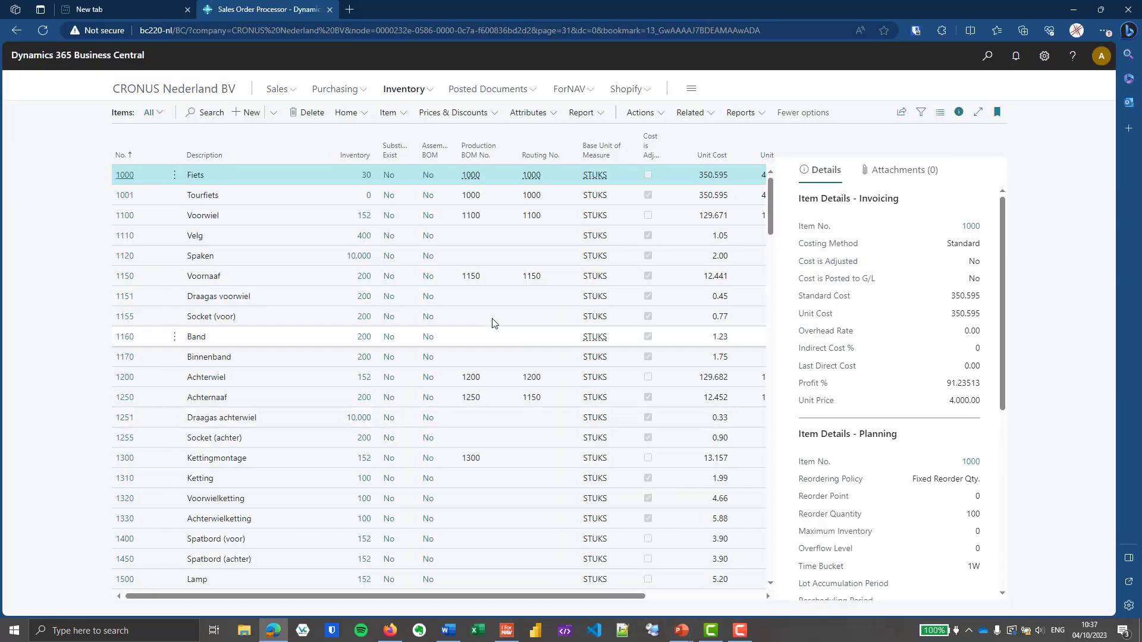
Preview the ForNAV standard sales Invoice report with its last used filters and examine the item lines on both invoices.
click(148, 115)
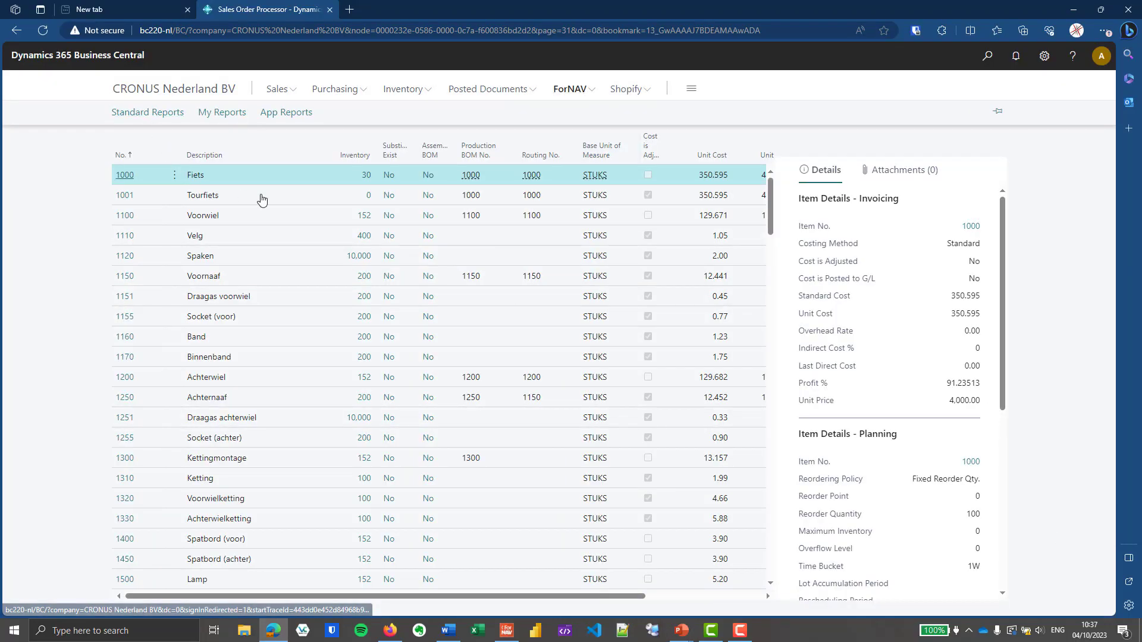
click(268, 309)
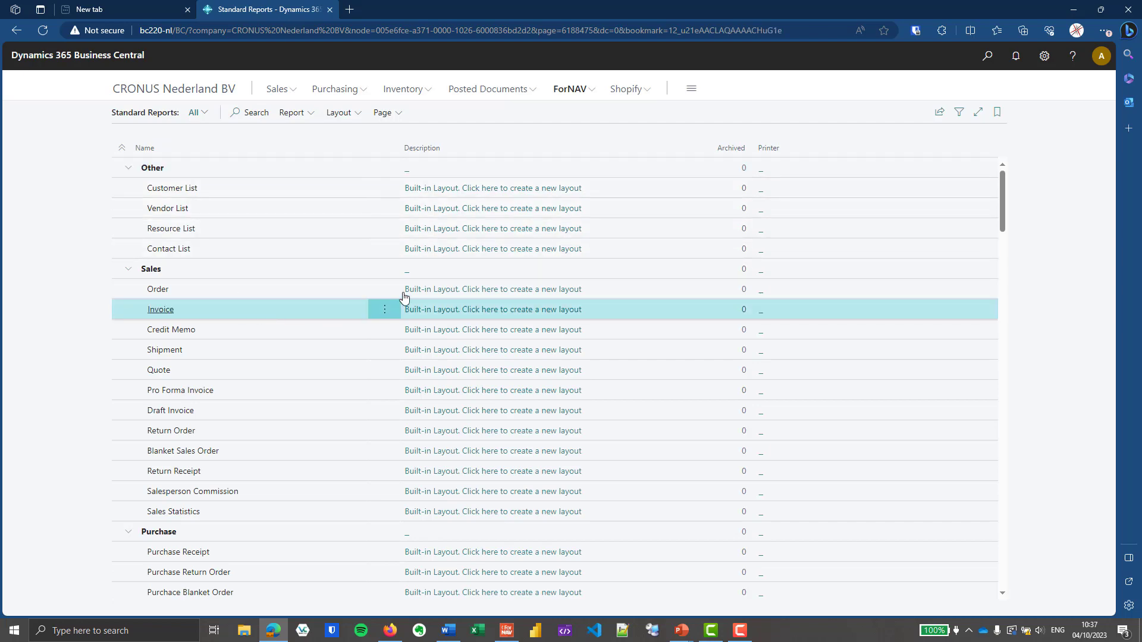
click(290, 113)
click(322, 141)
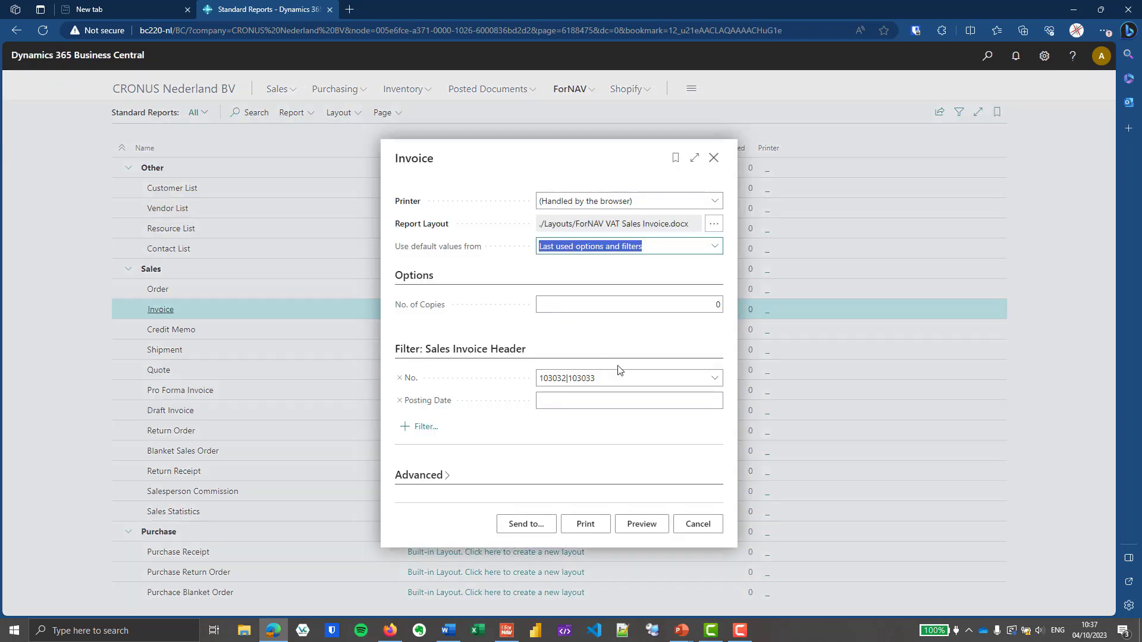
click(636, 523)
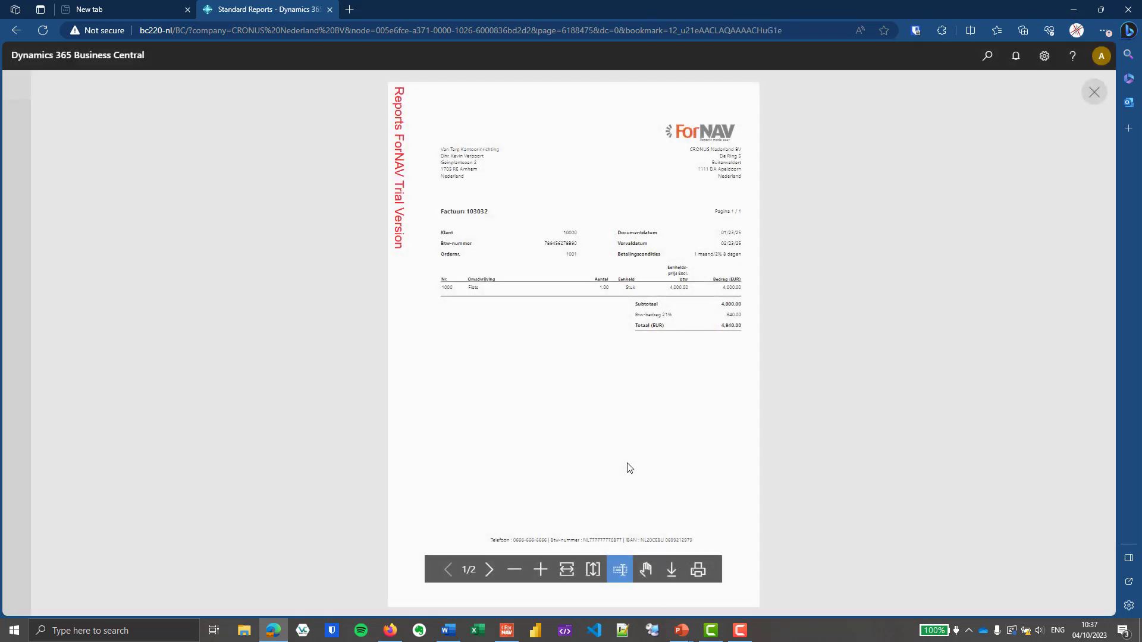
click(545, 578)
click(544, 578)
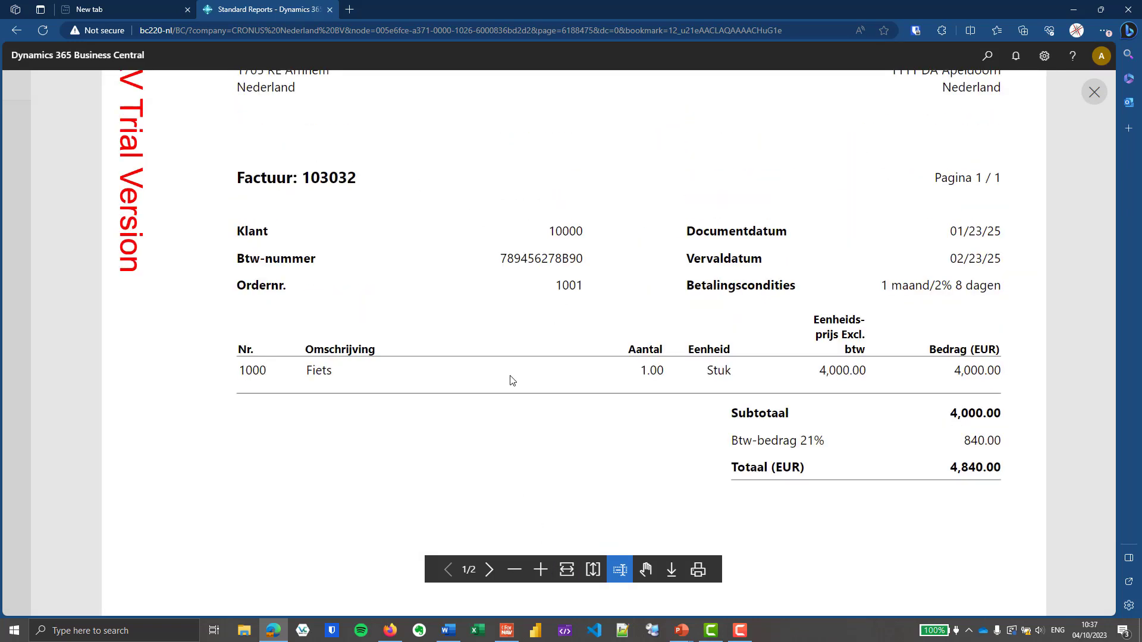
scroll(484, 438, down, 10)
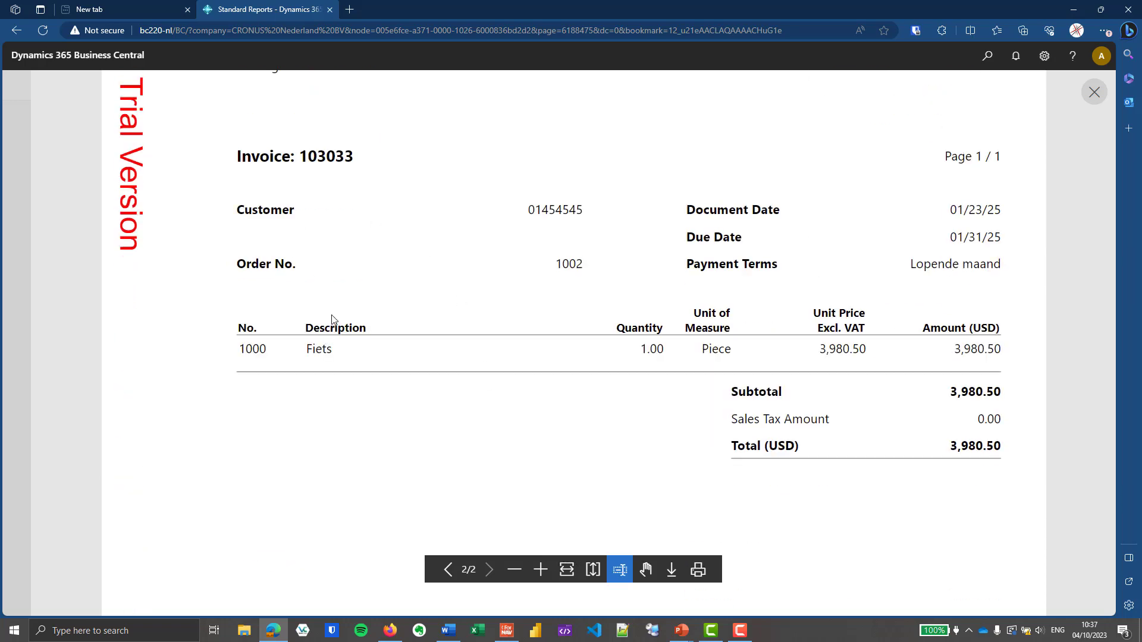
click(1094, 92)
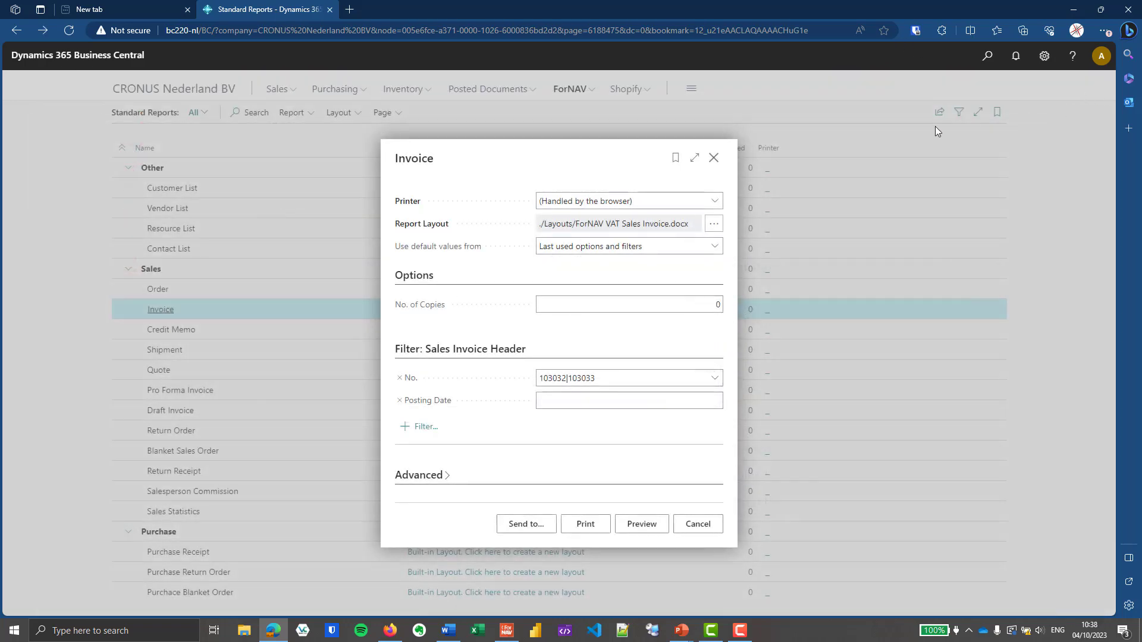
click(714, 157)
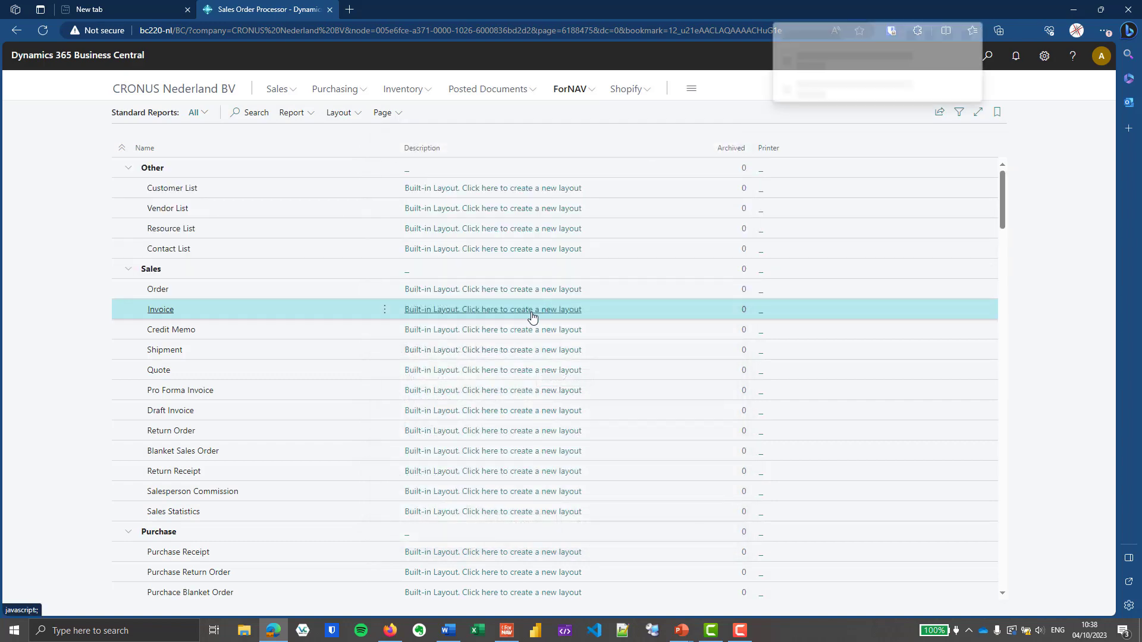
Open the downloaded layout of the sales Invoice report in the ForNAV designer.
click(856, 84)
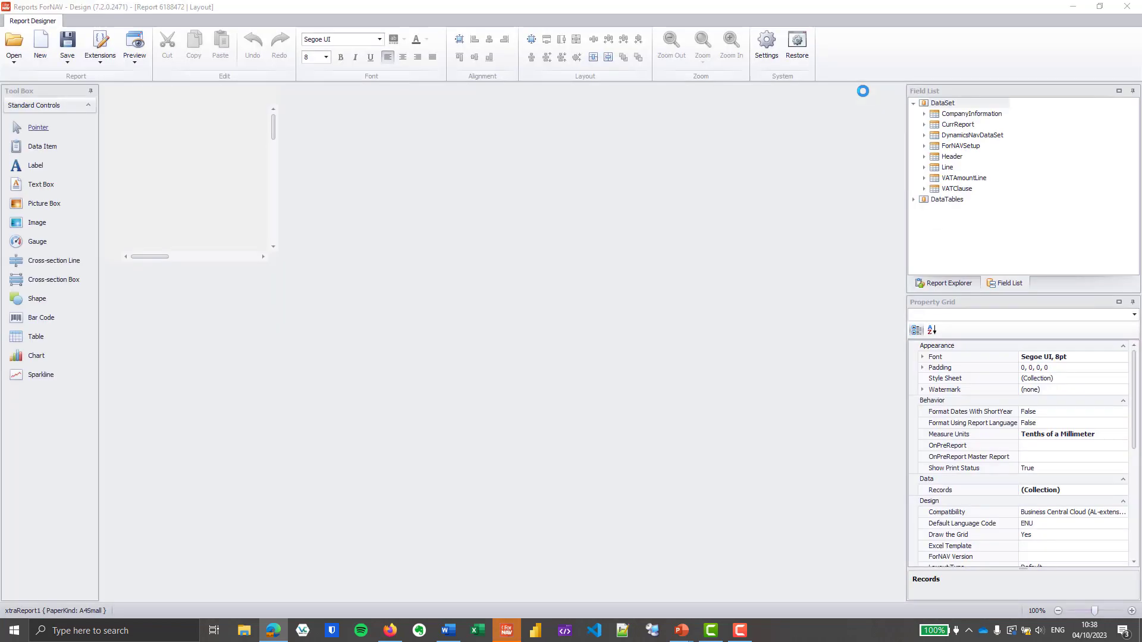
click(750, 218)
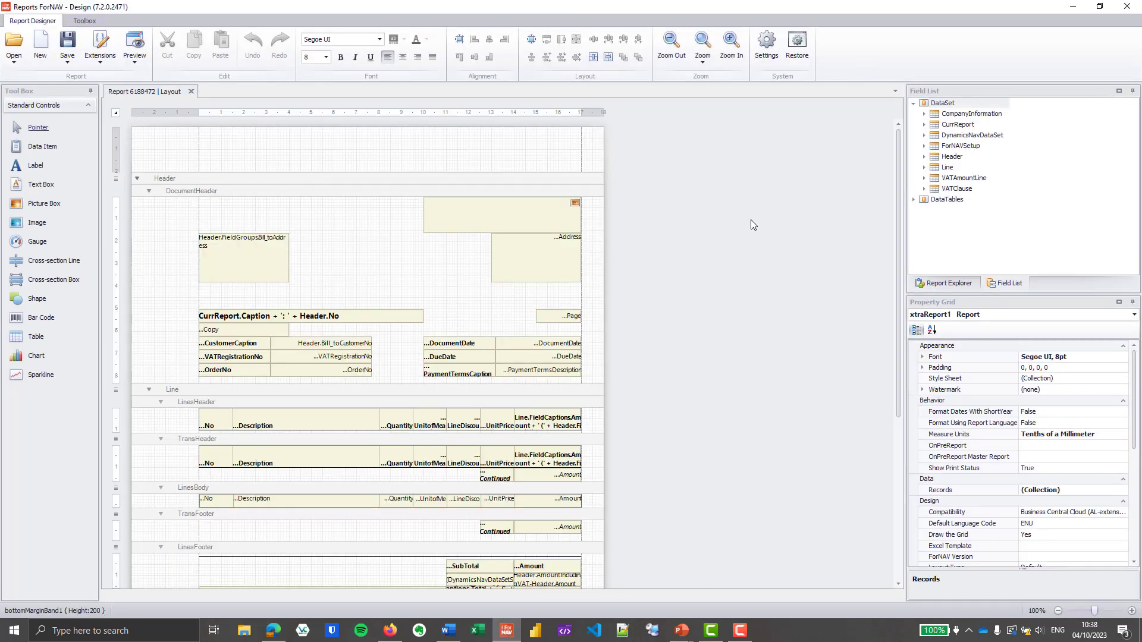
scroll(751, 219, up, 2)
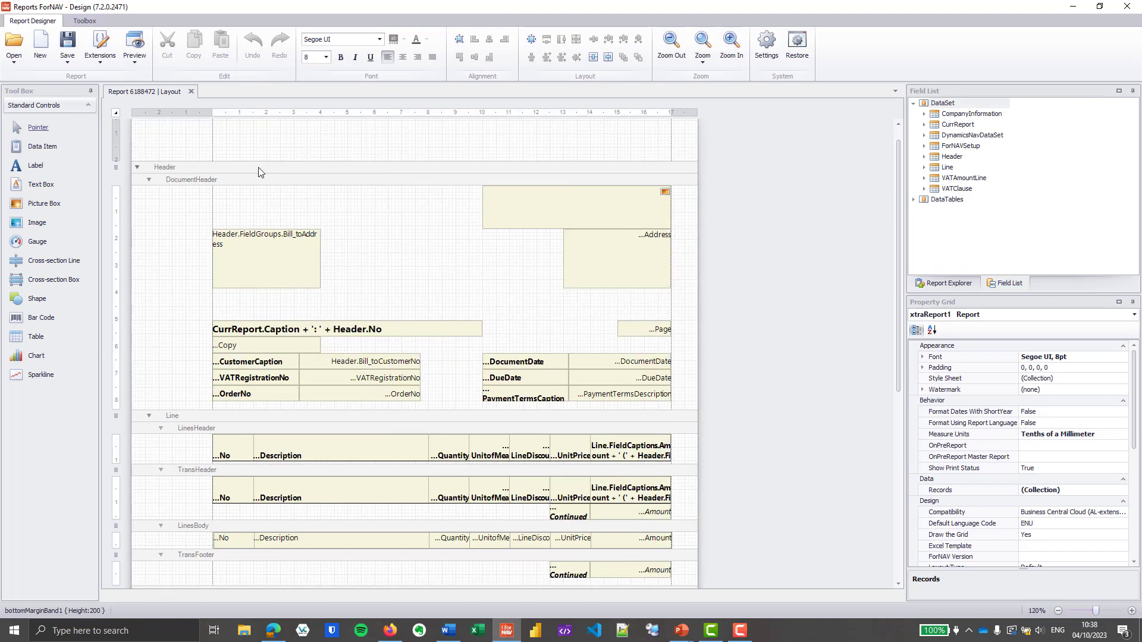
Add a new record to the report's Records collection based on table 280, Extended Text Line.
click(1122, 491)
click(459, 380)
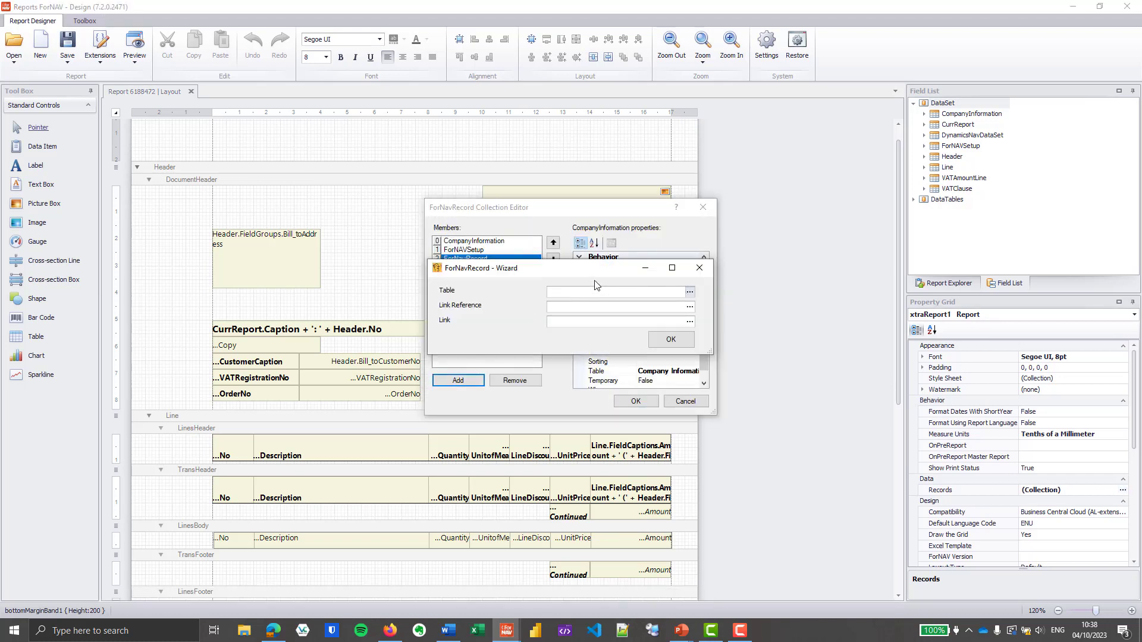
click(296, 163)
text(exten)
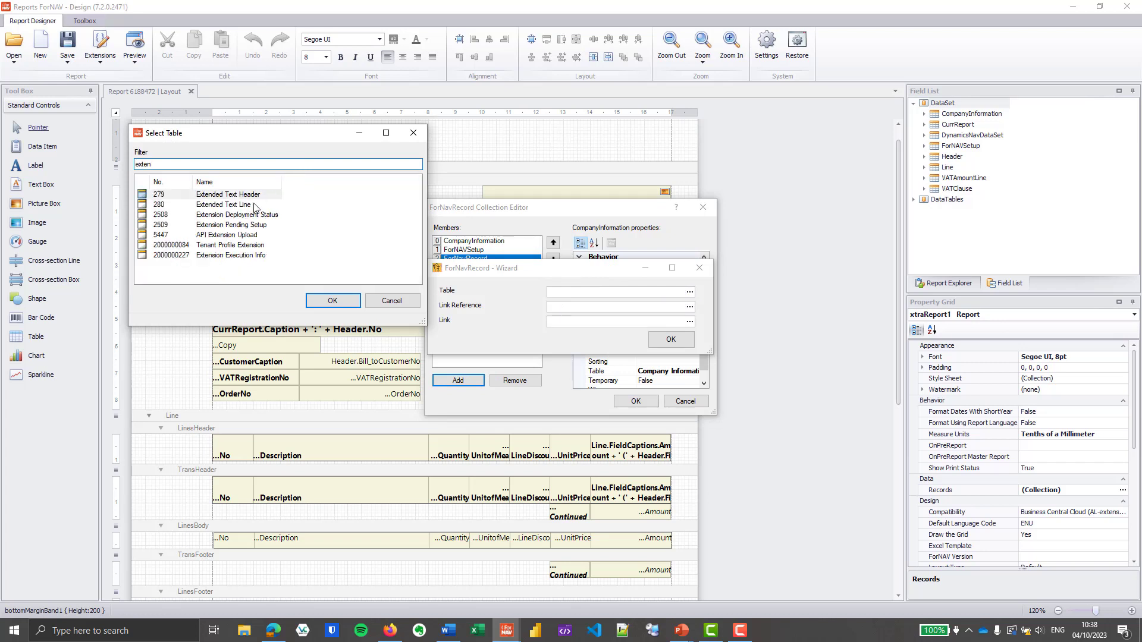
click(254, 205)
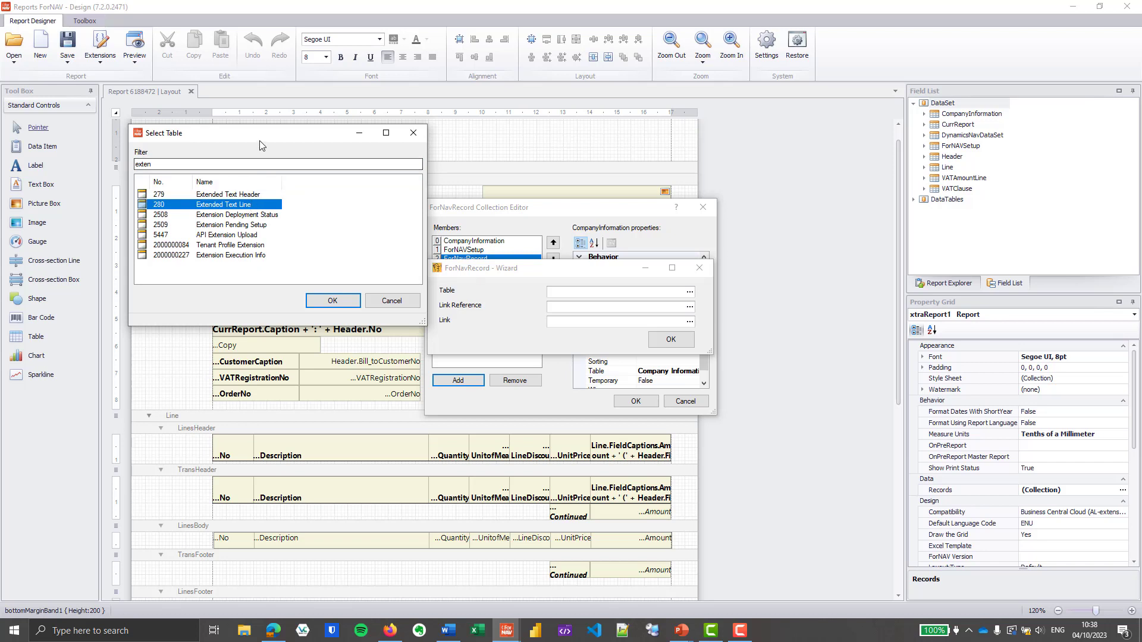
click(330, 300)
Set the new record's link reference to the Line record of the Sales Invoice Line table.
click(689, 308)
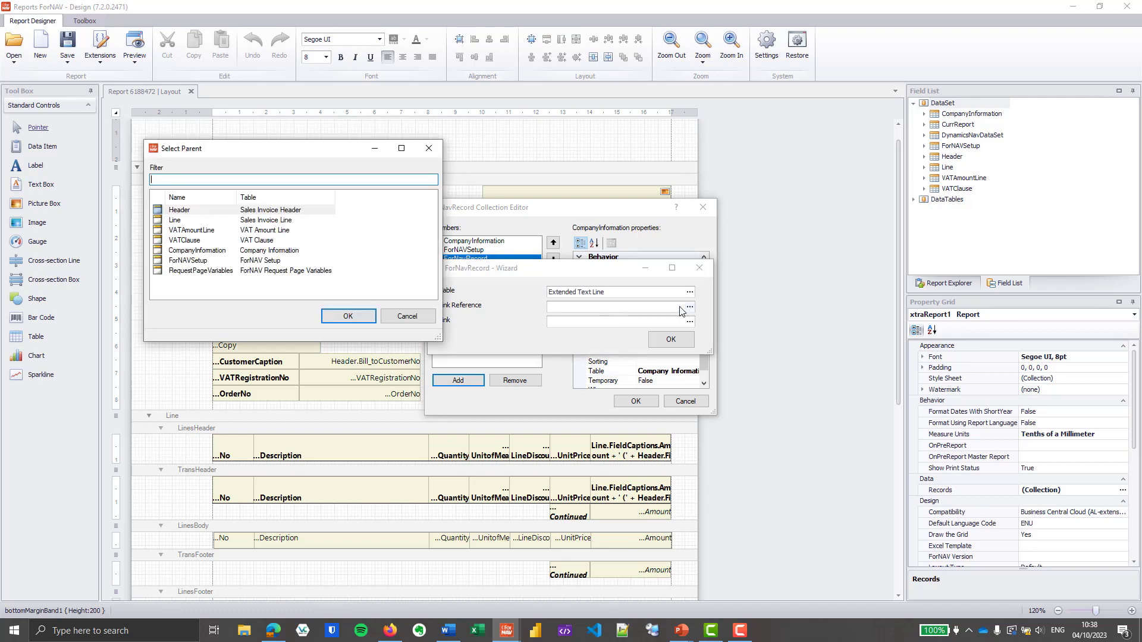
click(198, 221)
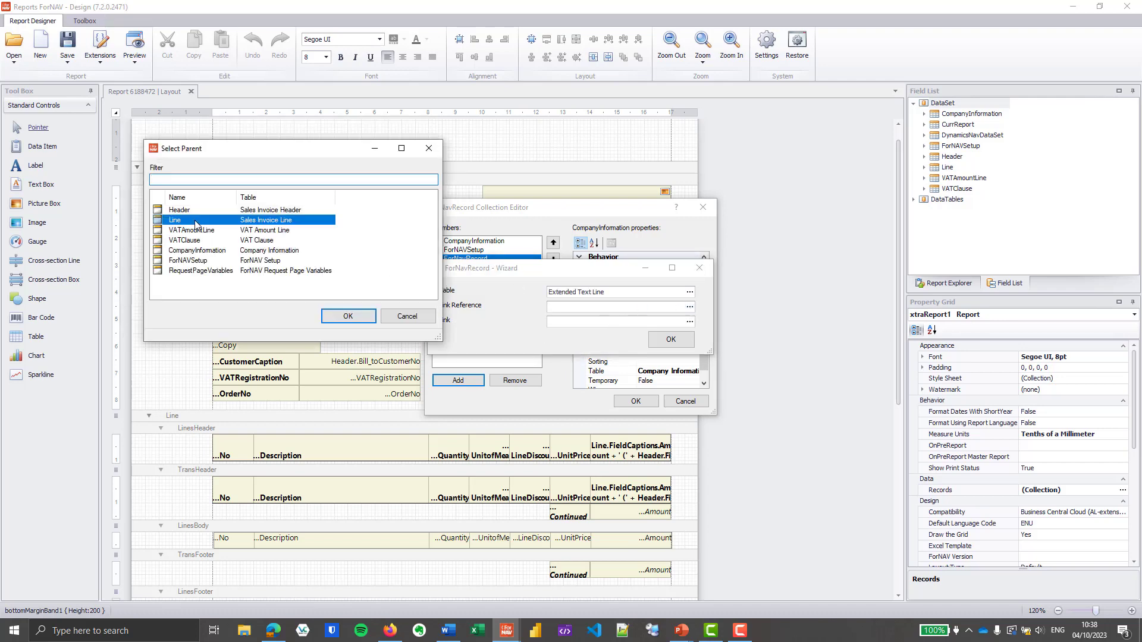
click(349, 315)
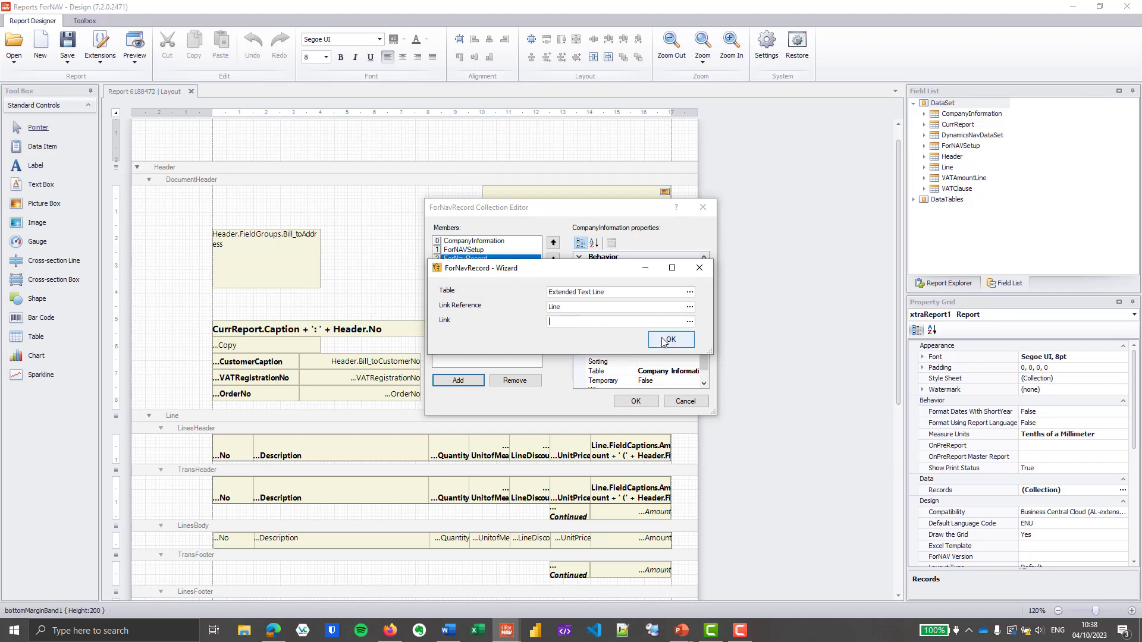
Switch to Business Central and inspect the table fields behind the lines of item 1000's ENU extended text.
click(273, 630)
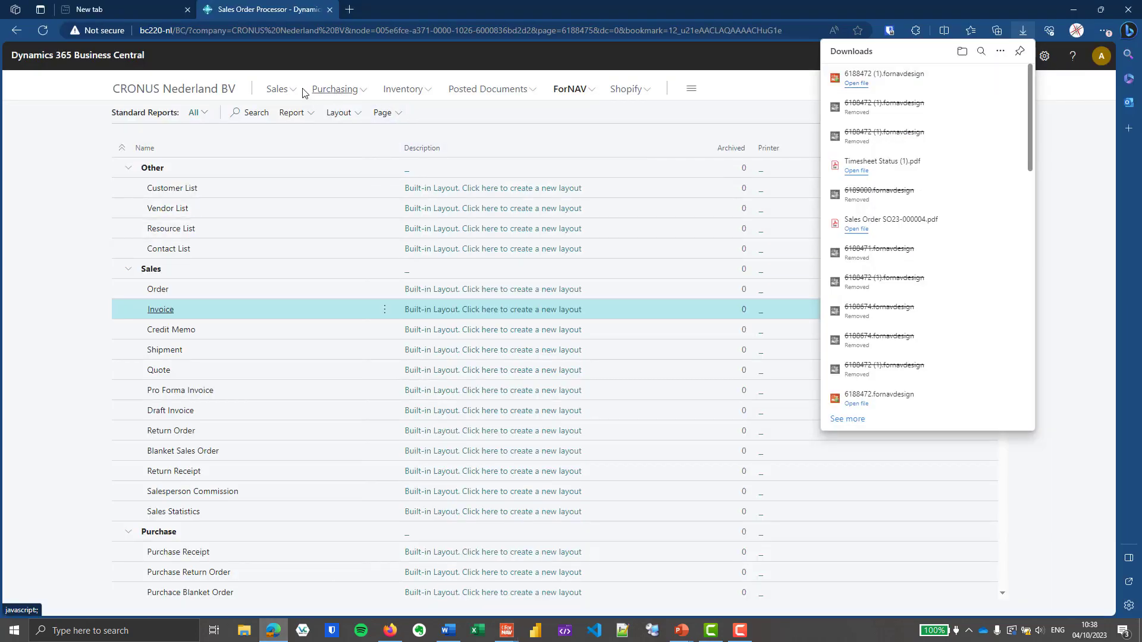
click(395, 90)
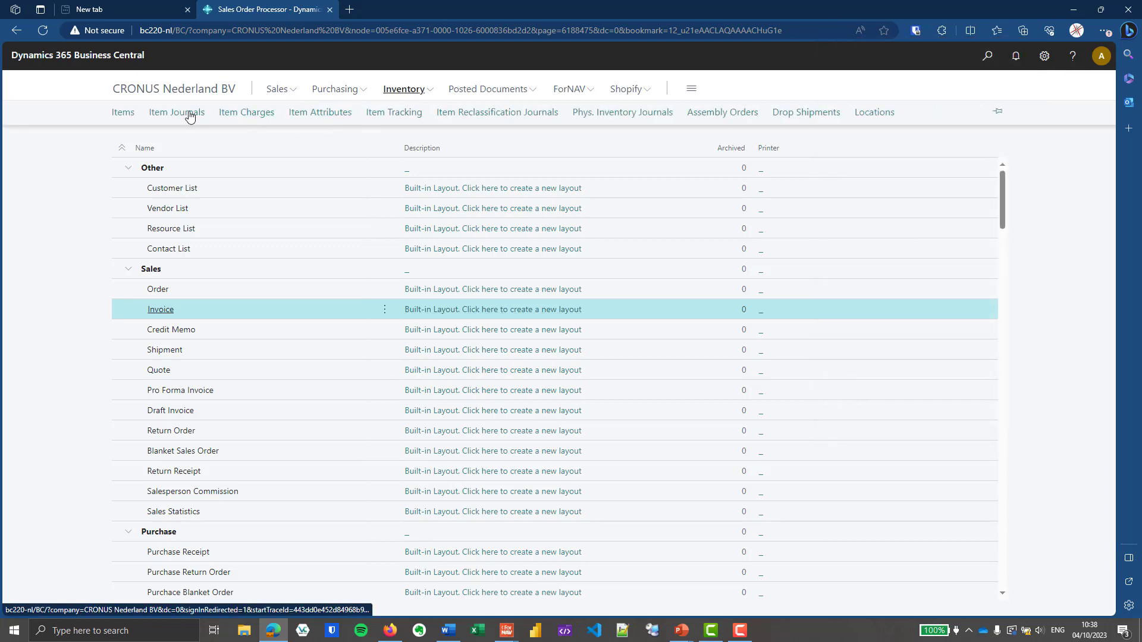
click(122, 113)
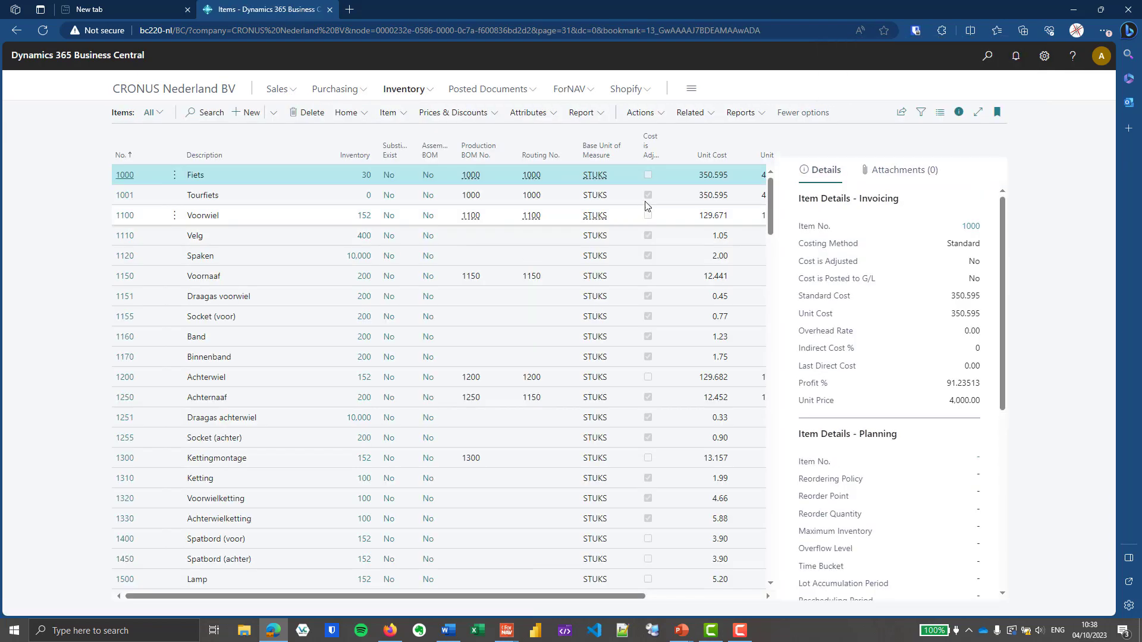
click(690, 113)
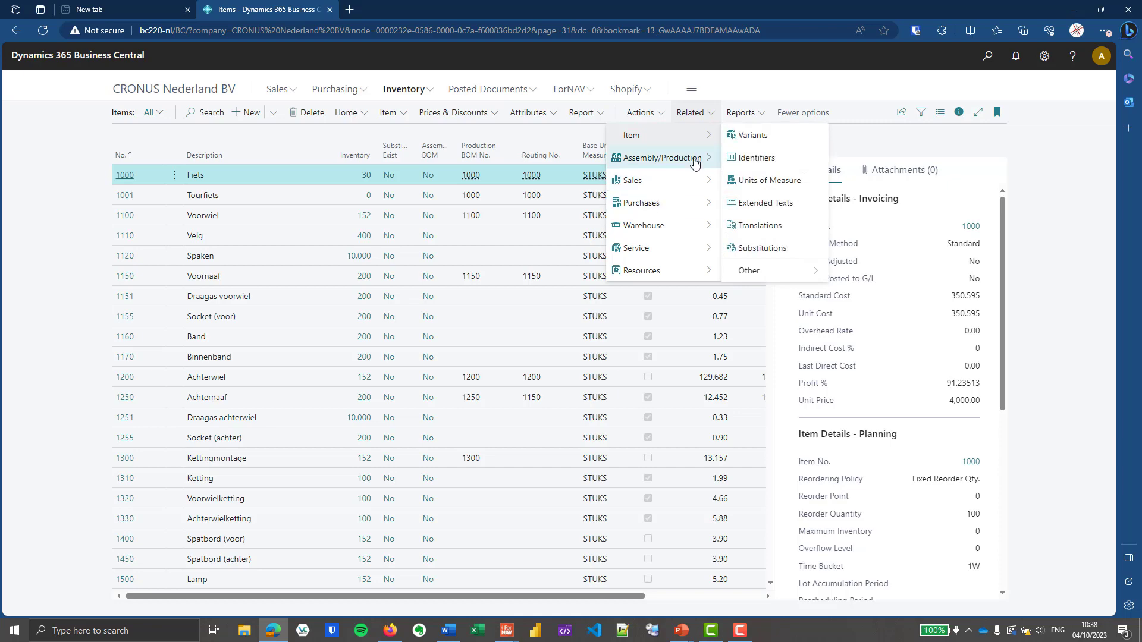
click(779, 199)
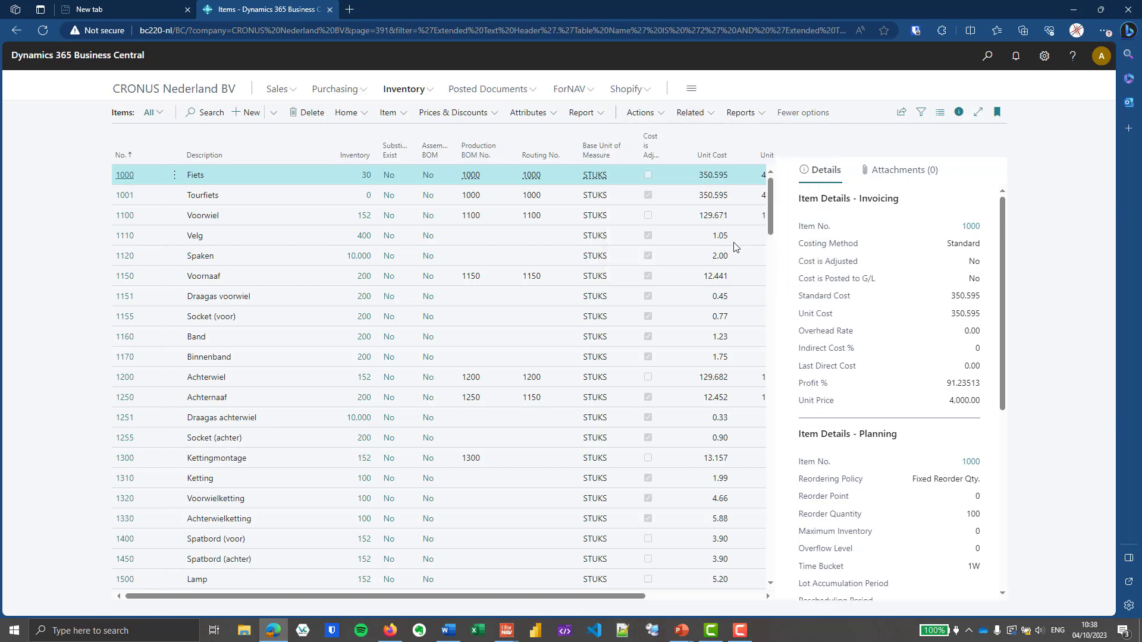
click(329, 182)
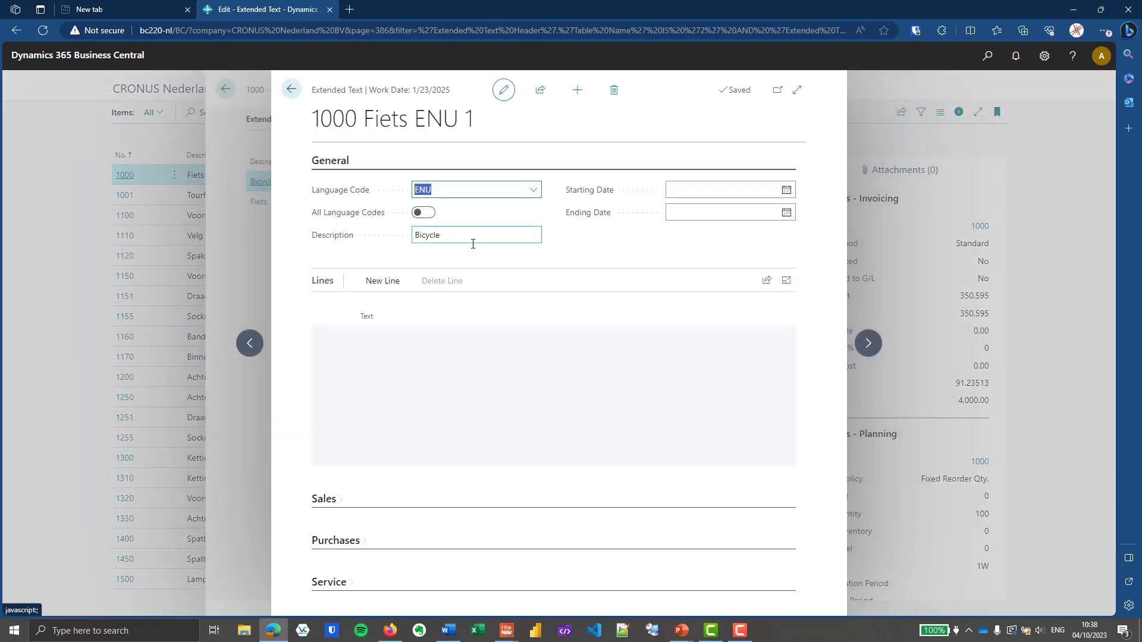
key(ctrl+alt+F1)
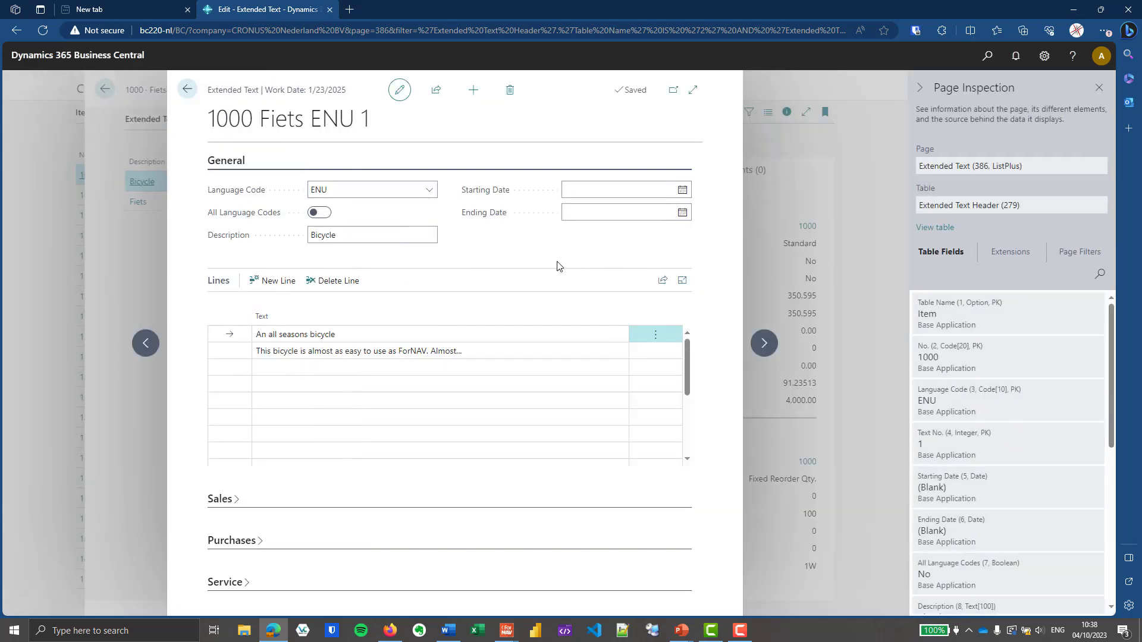
click(520, 335)
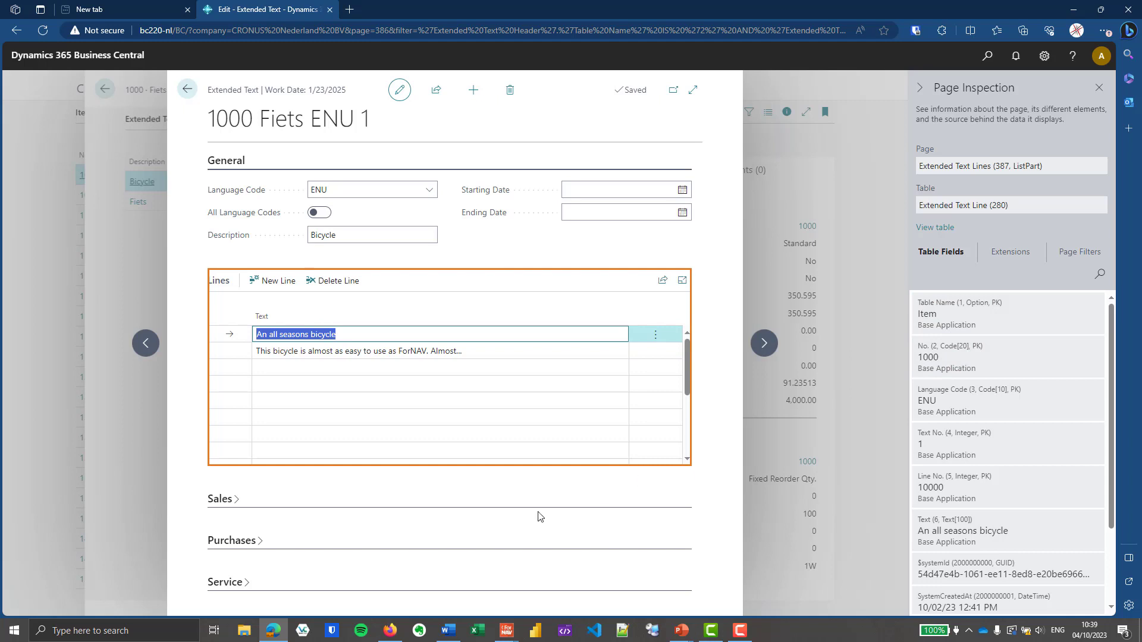
Switch back to the ForNAV record wizard and link the Extended Text Line field No. to the Sales Invoice Line field No.
click(507, 629)
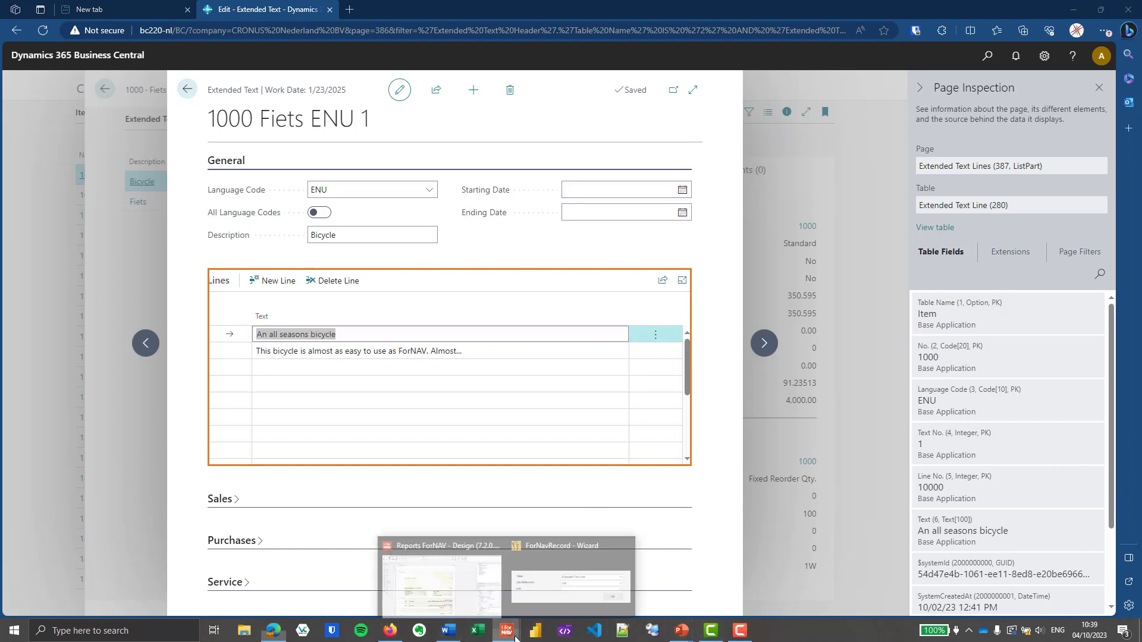
click(533, 594)
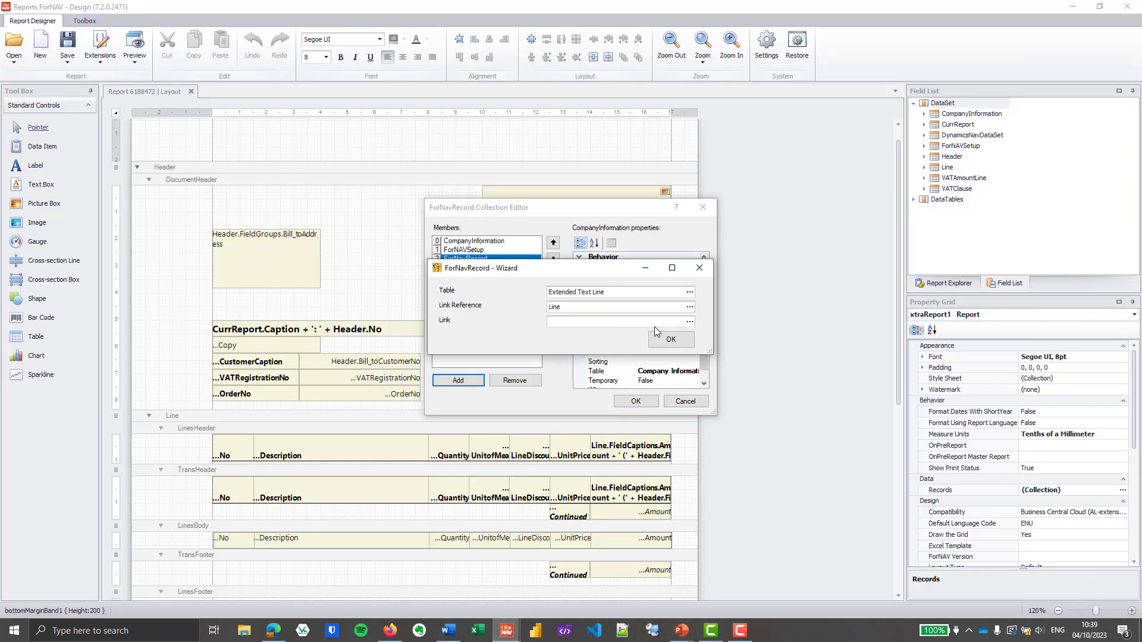
click(689, 322)
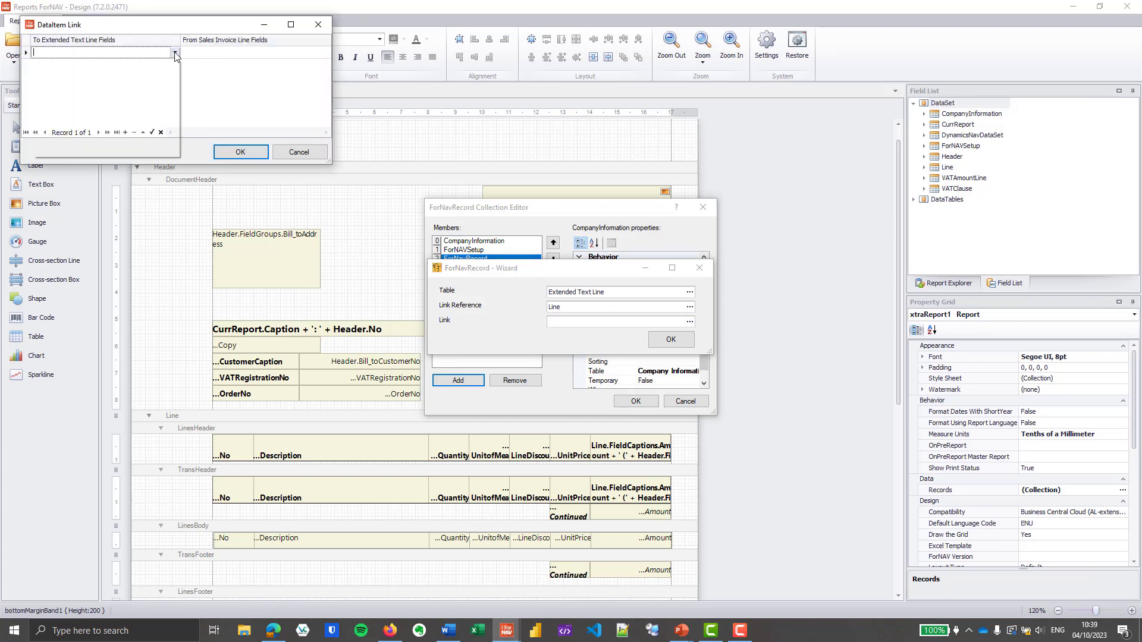
click(175, 53)
click(110, 72)
click(247, 54)
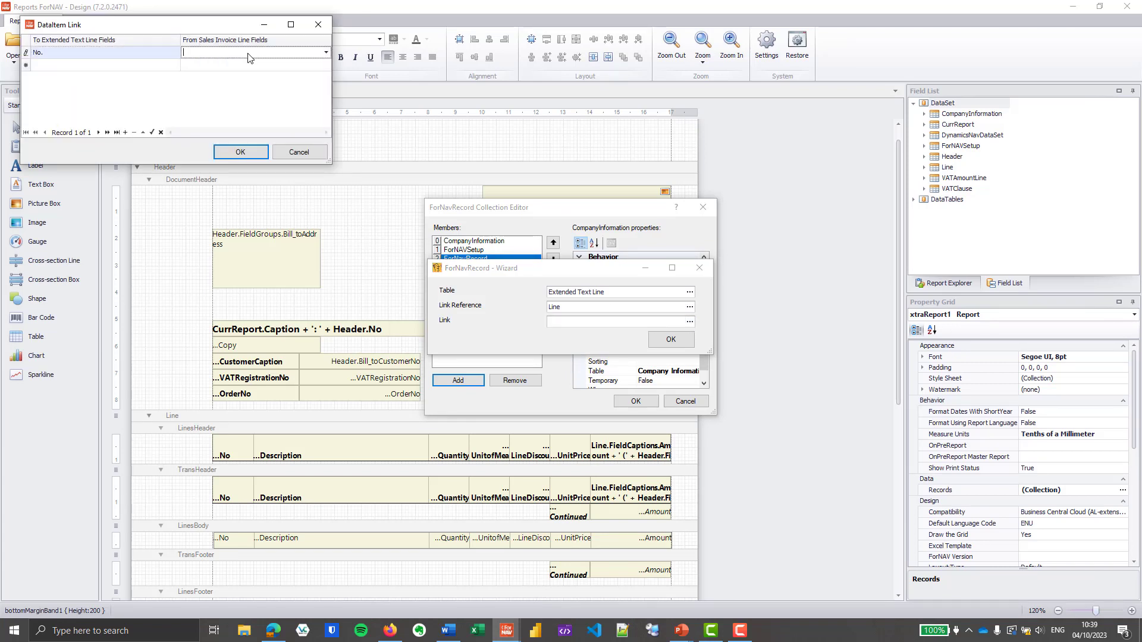
click(328, 52)
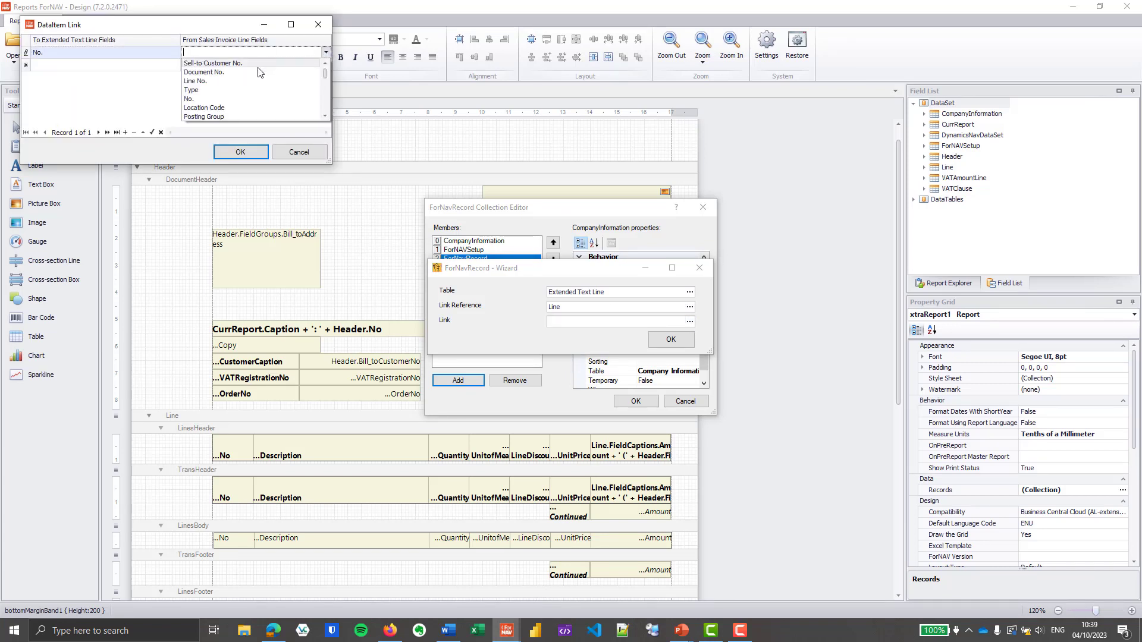
click(226, 102)
click(238, 148)
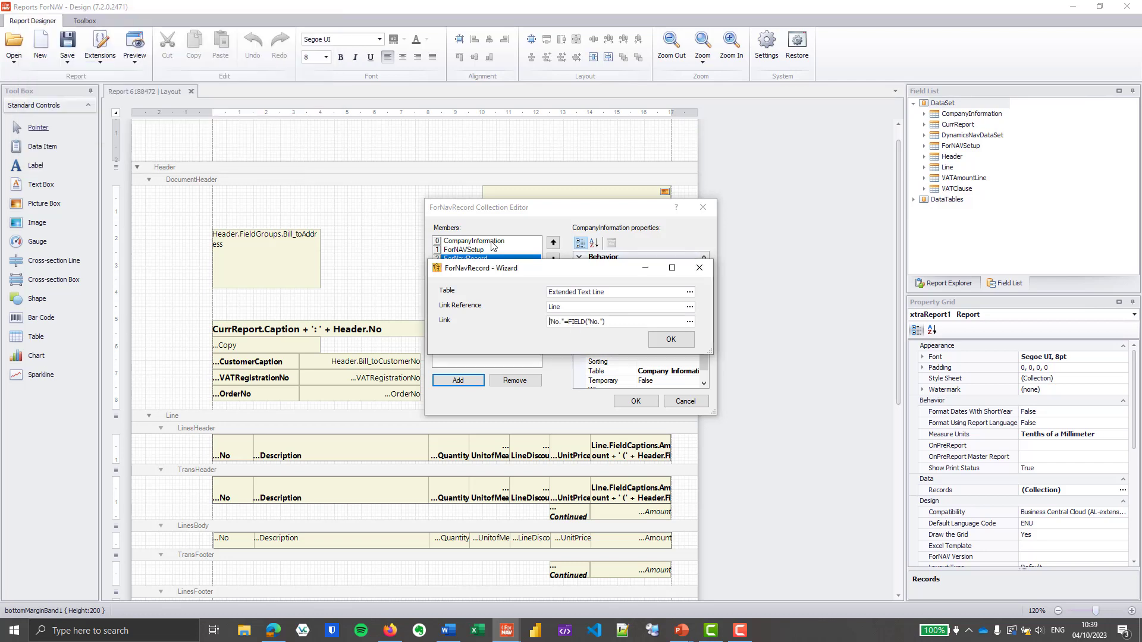
click(669, 339)
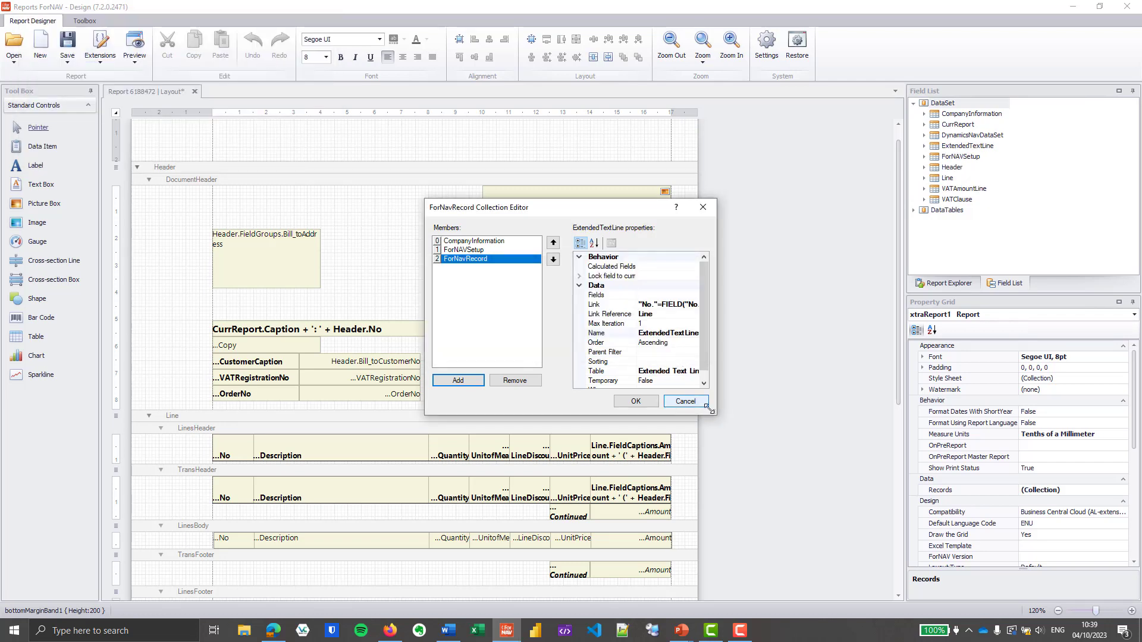
Filter the ExtendedTextLine record on Table Name as constant Item and set its Max Iteration to 100.
click(749, 391)
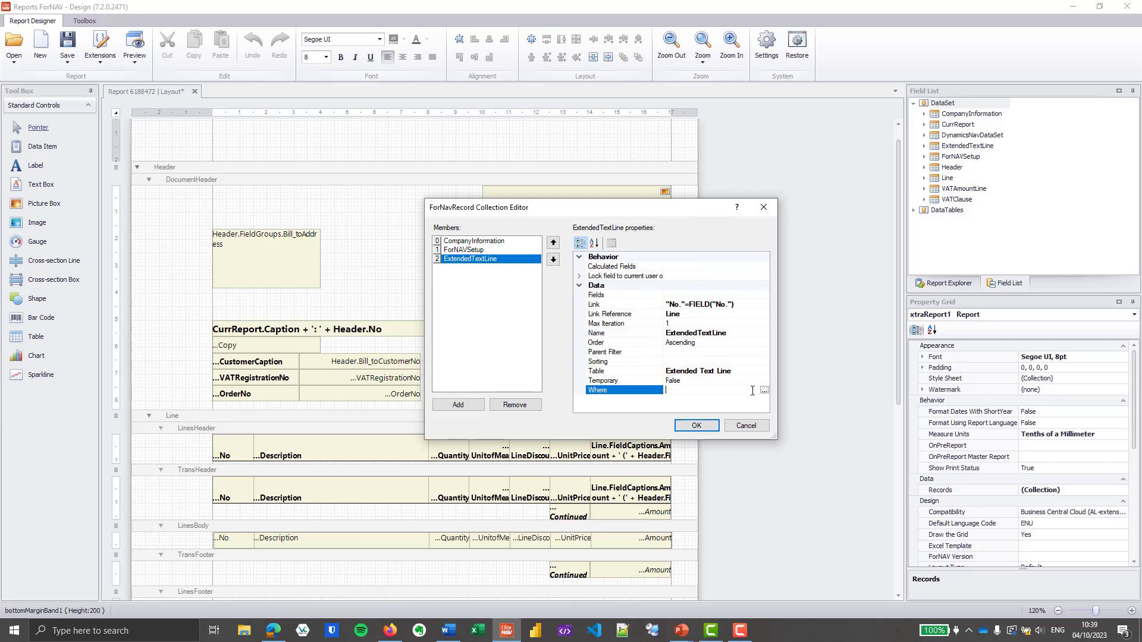
click(765, 392)
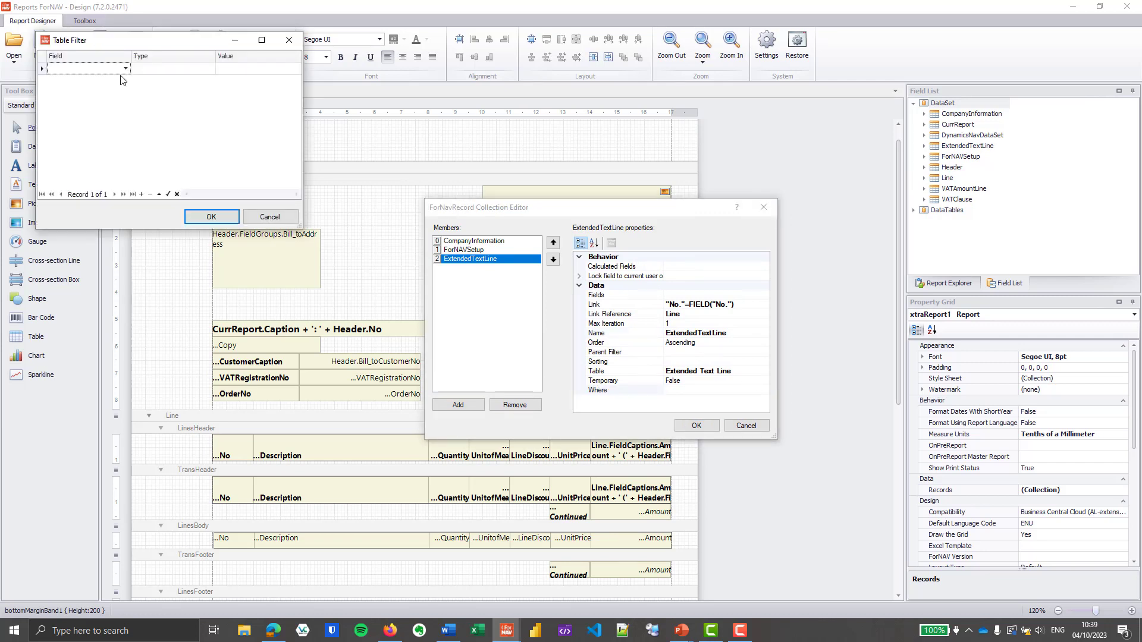
click(126, 72)
click(116, 80)
click(221, 74)
click(296, 68)
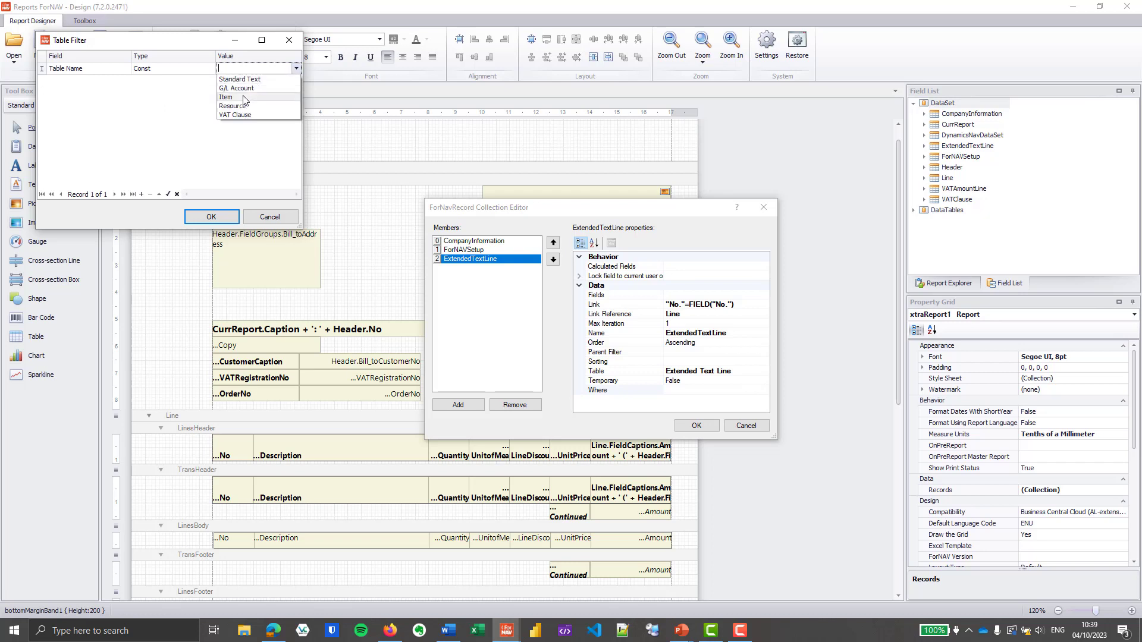
click(243, 102)
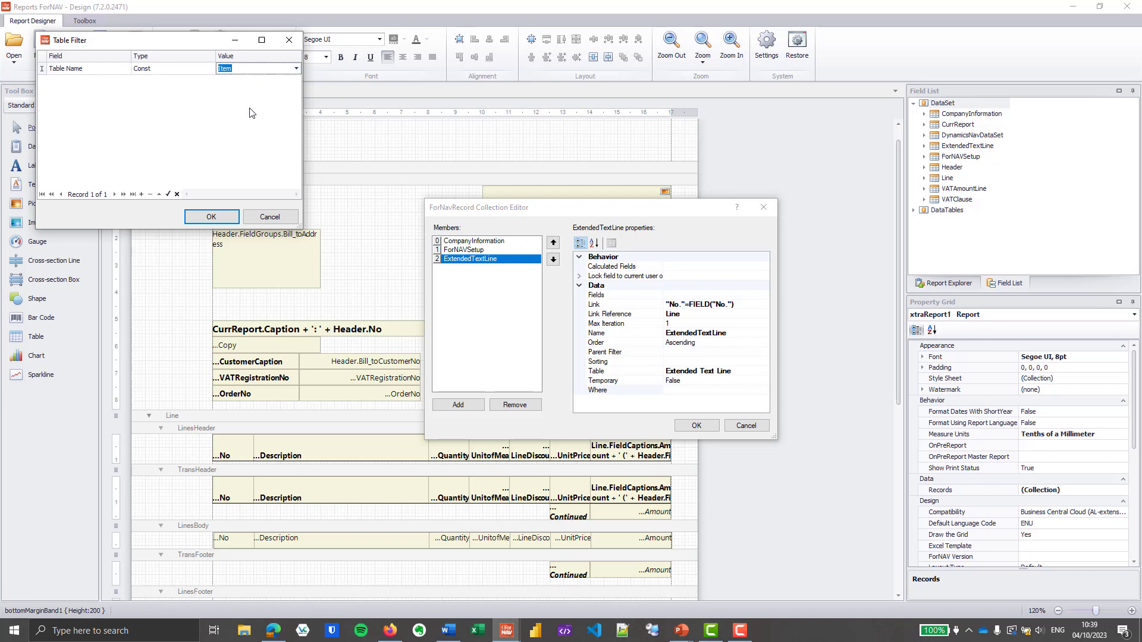
click(212, 218)
click(699, 323)
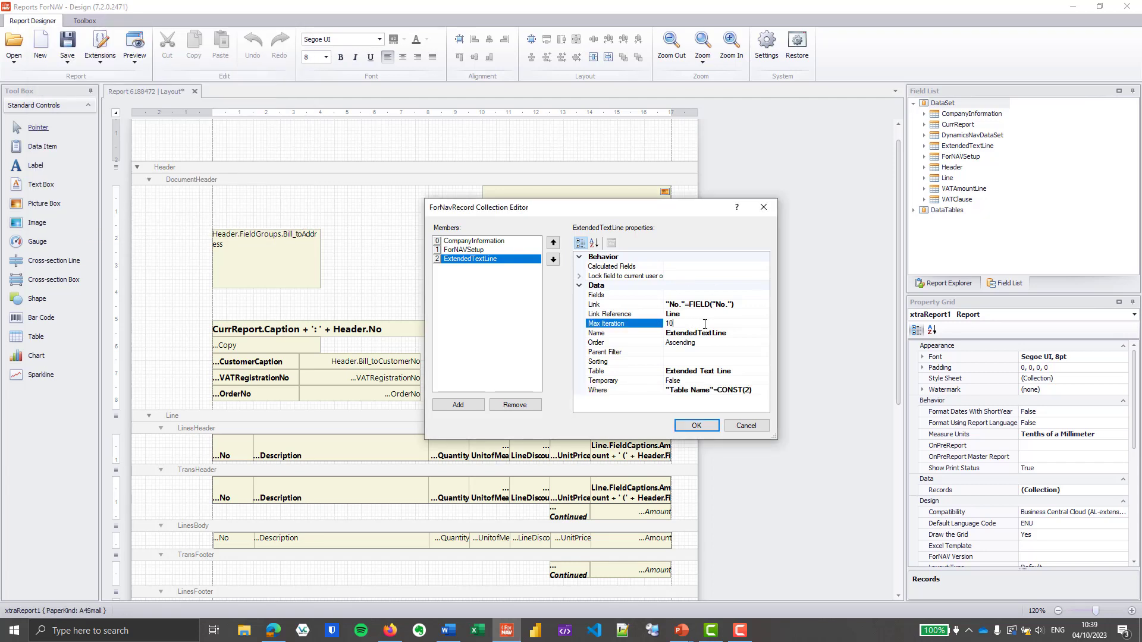
Try to link the record's Language Code to a language field of the Sales Invoice Line, and remove that extra link row.
click(749, 305)
click(765, 305)
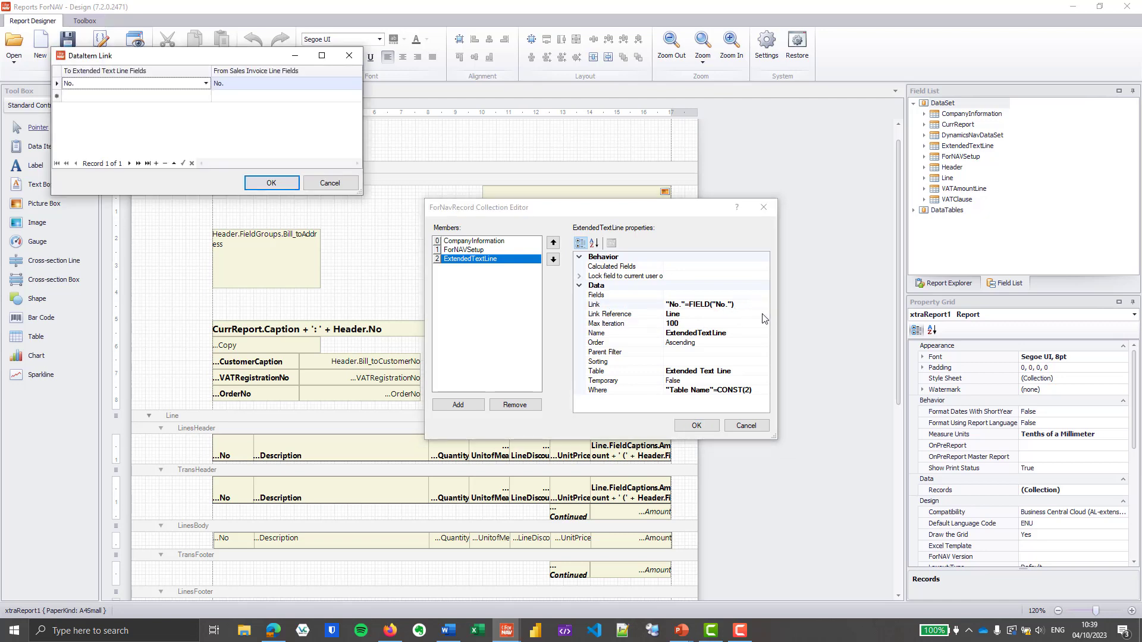
click(201, 98)
click(206, 96)
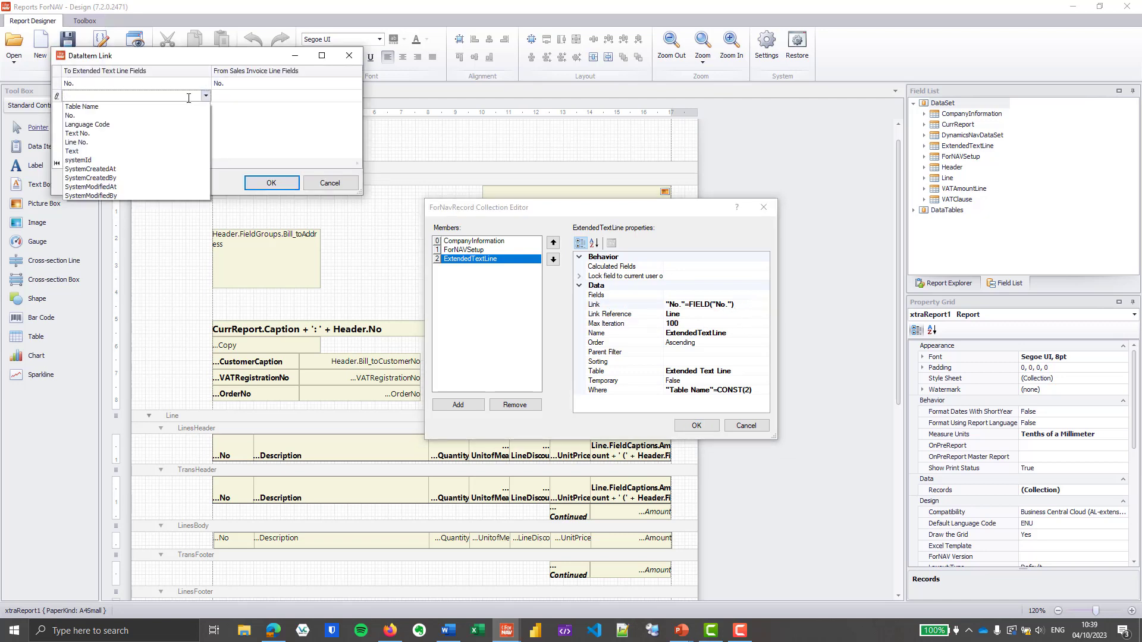
click(109, 124)
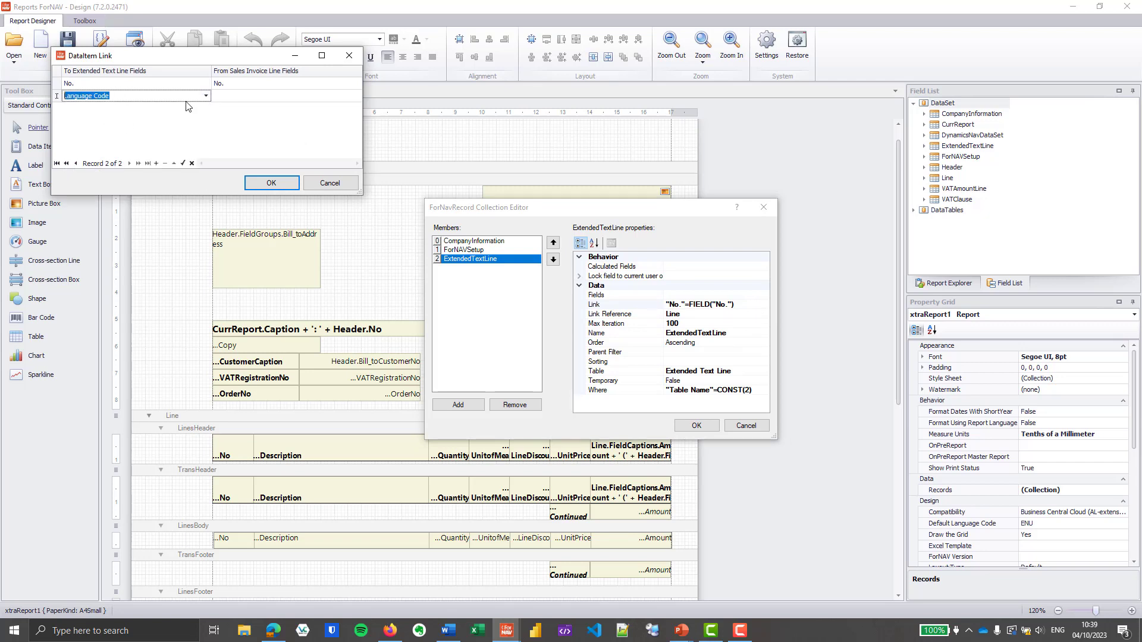
click(279, 97)
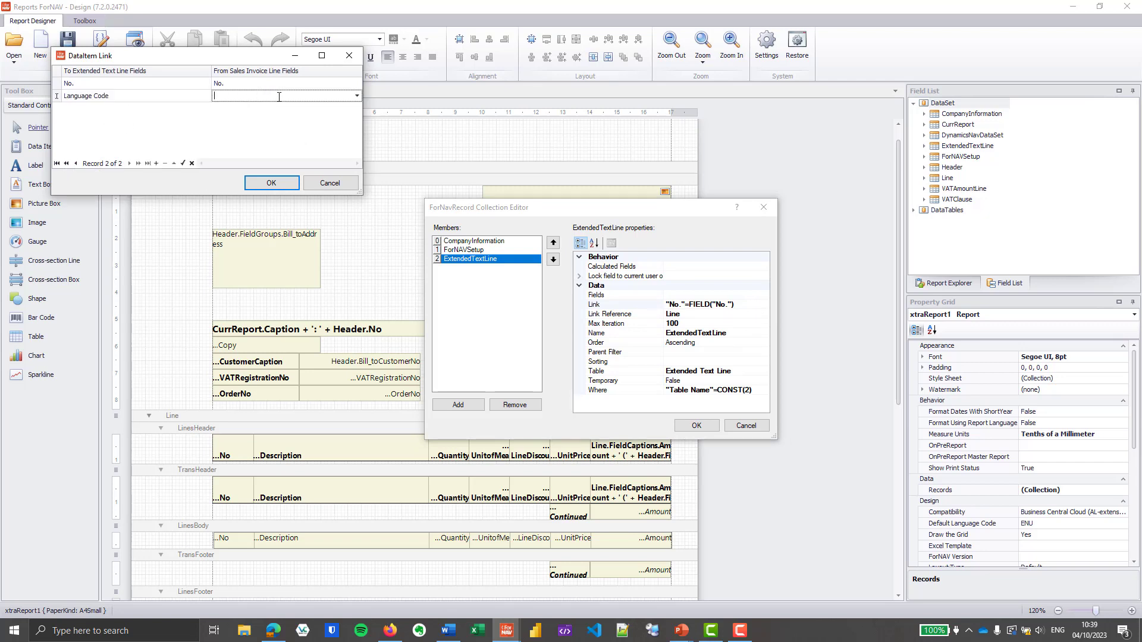
click(270, 122)
click(285, 100)
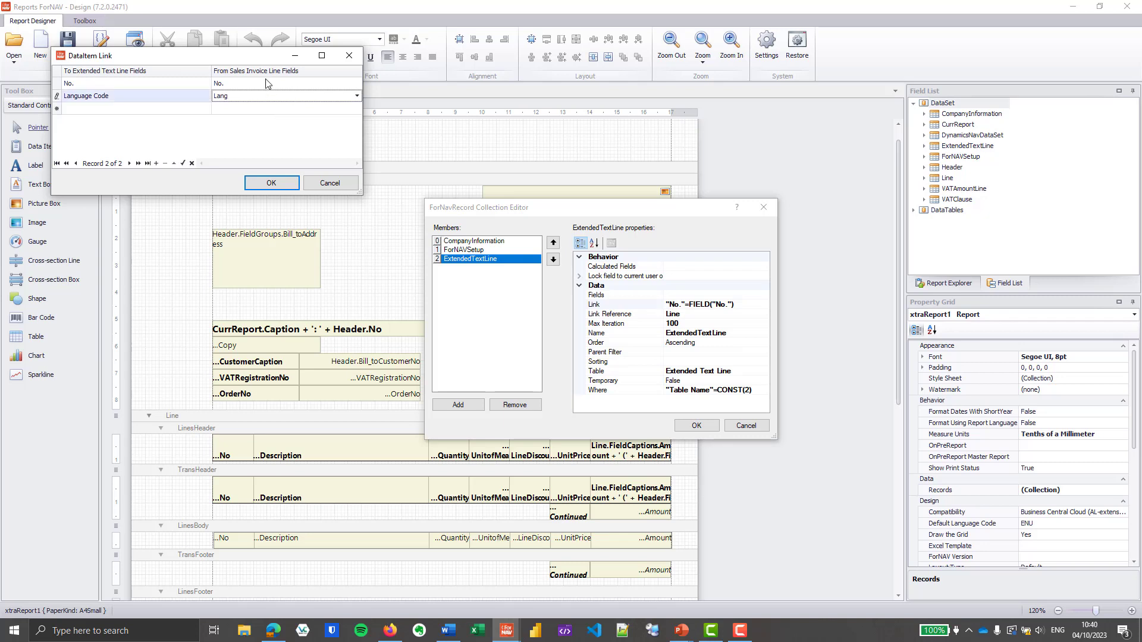
drag(258, 62, 334, 85)
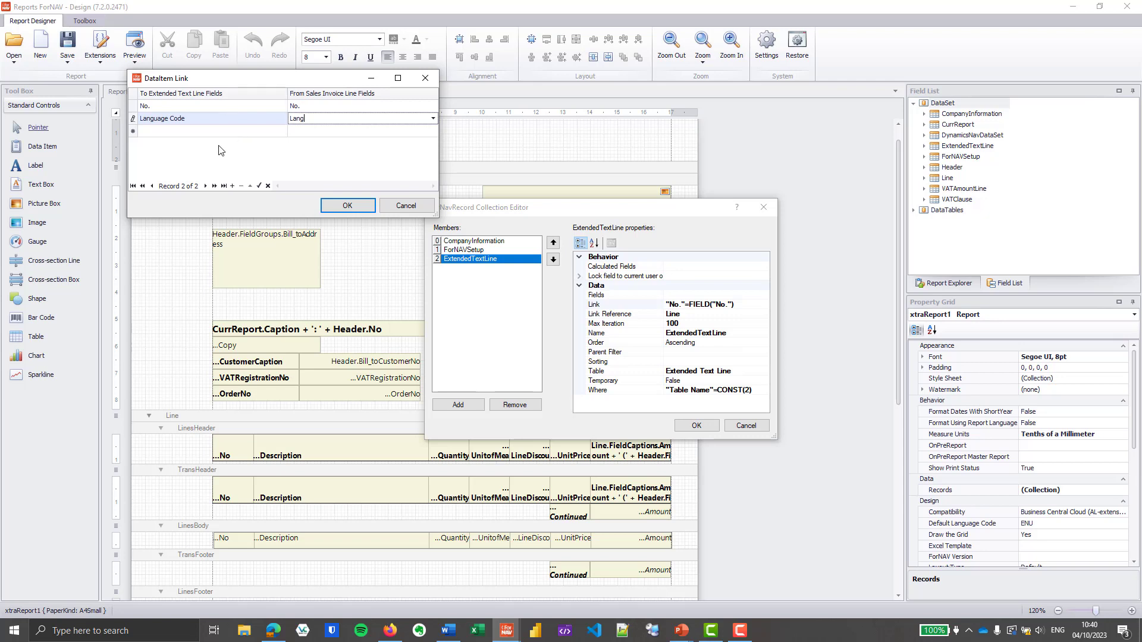
click(133, 123)
click(240, 186)
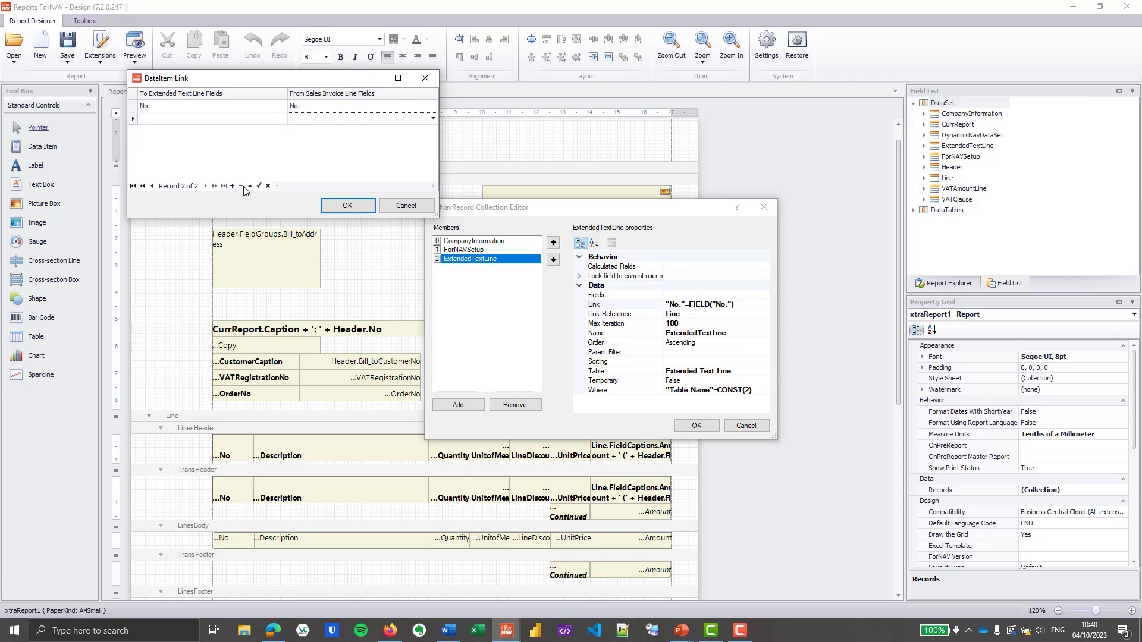
click(347, 206)
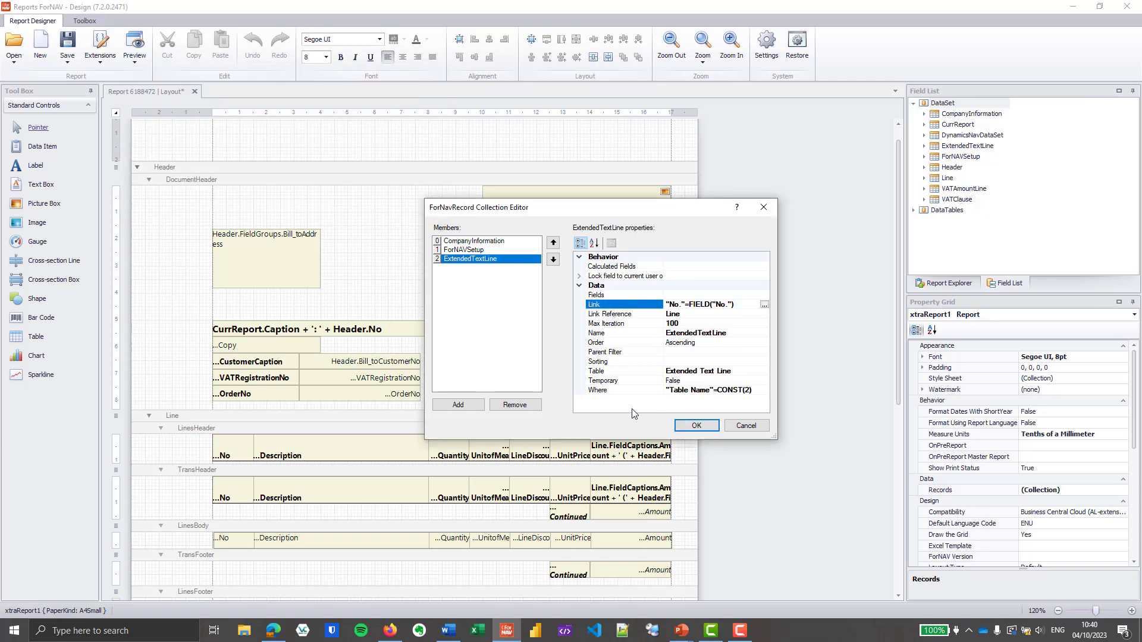
Accept the changes to the record collection and insert a Body section in the Line data item.
click(697, 426)
scroll(522, 351, down, 1)
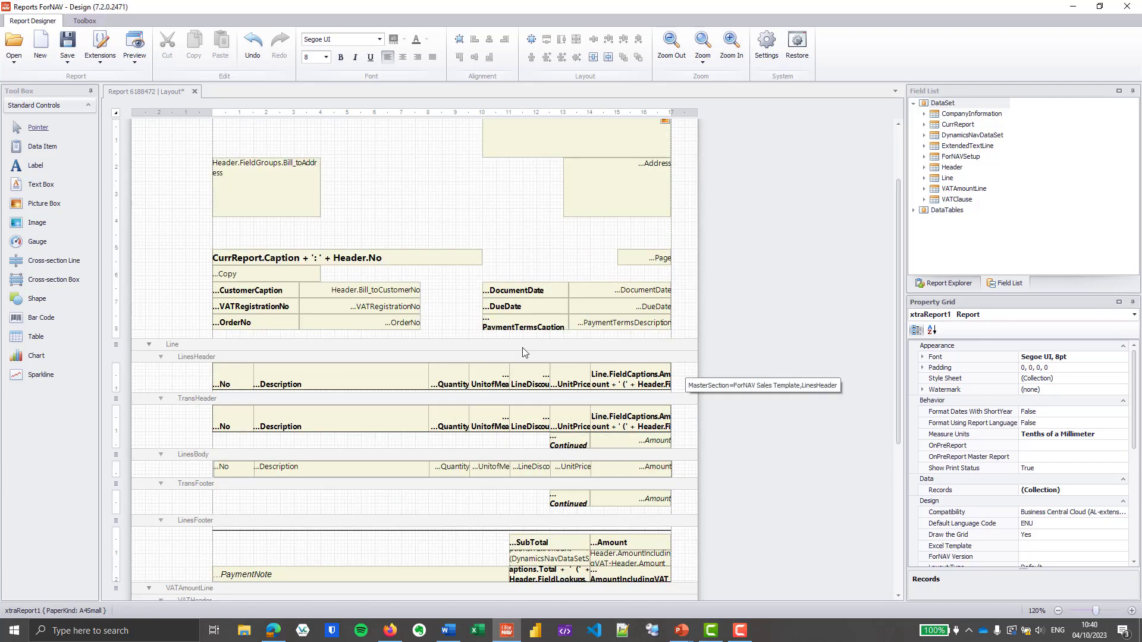
right_click(470, 343)
mouse_move(532, 444)
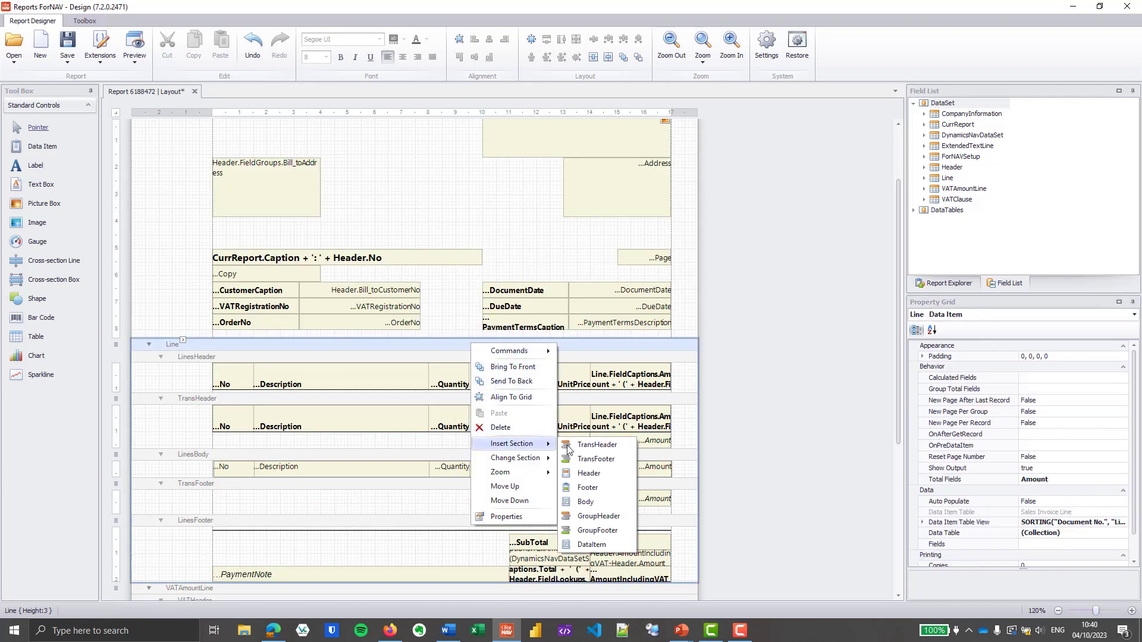
click(612, 501)
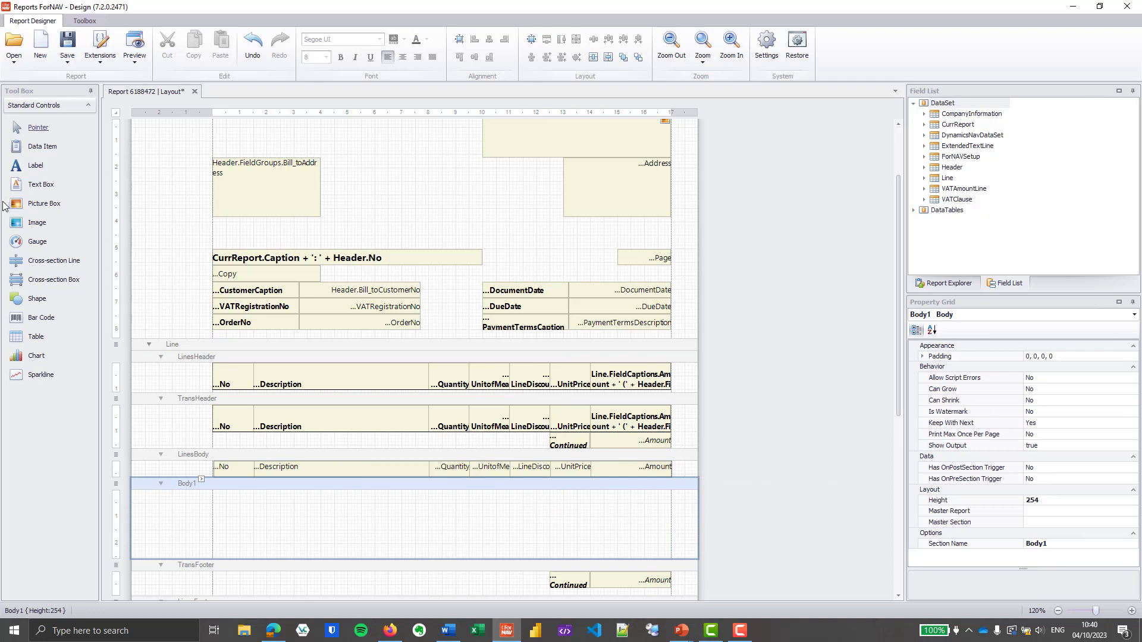
Place a text box about 652 by 58 tenths of a millimetre under the Description column in Body1 and shrink the section to its height.
drag(41, 184, 431, 500)
drag(453, 557, 443, 498)
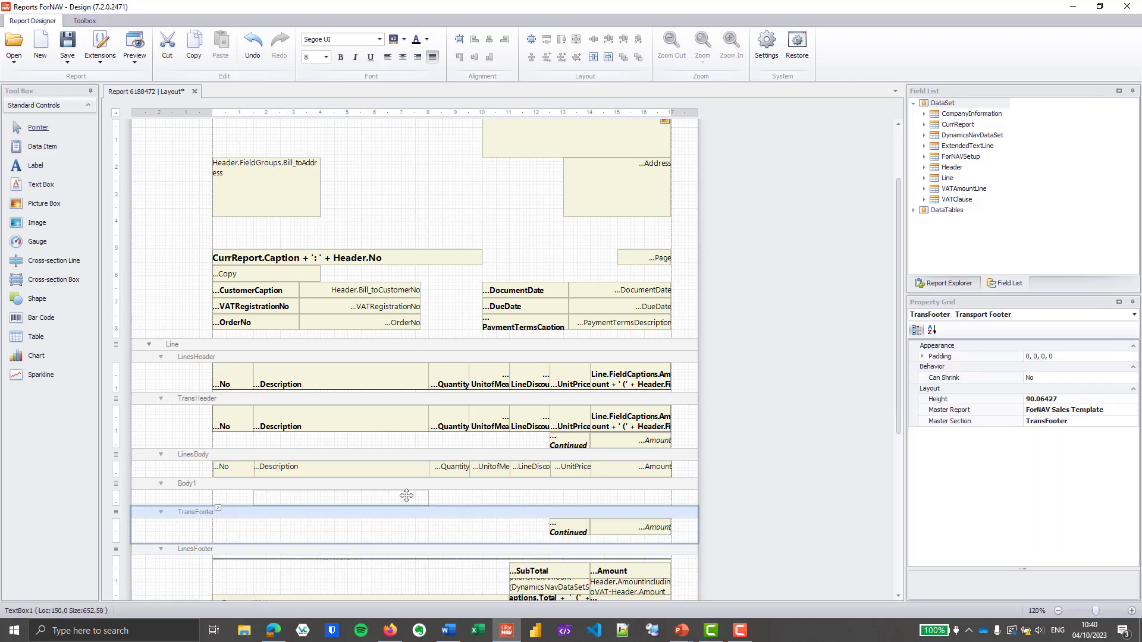
Allow the new text box in Body1 to grow and set its text alignment to Top Left.
click(416, 498)
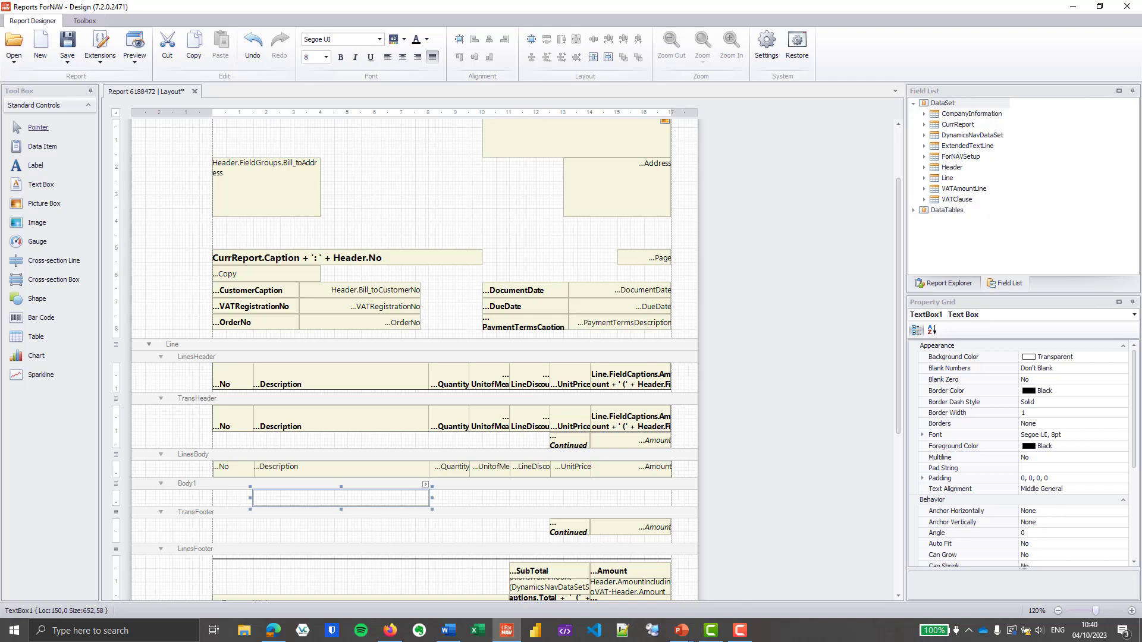
double_click(986, 556)
click(1094, 489)
click(1122, 488)
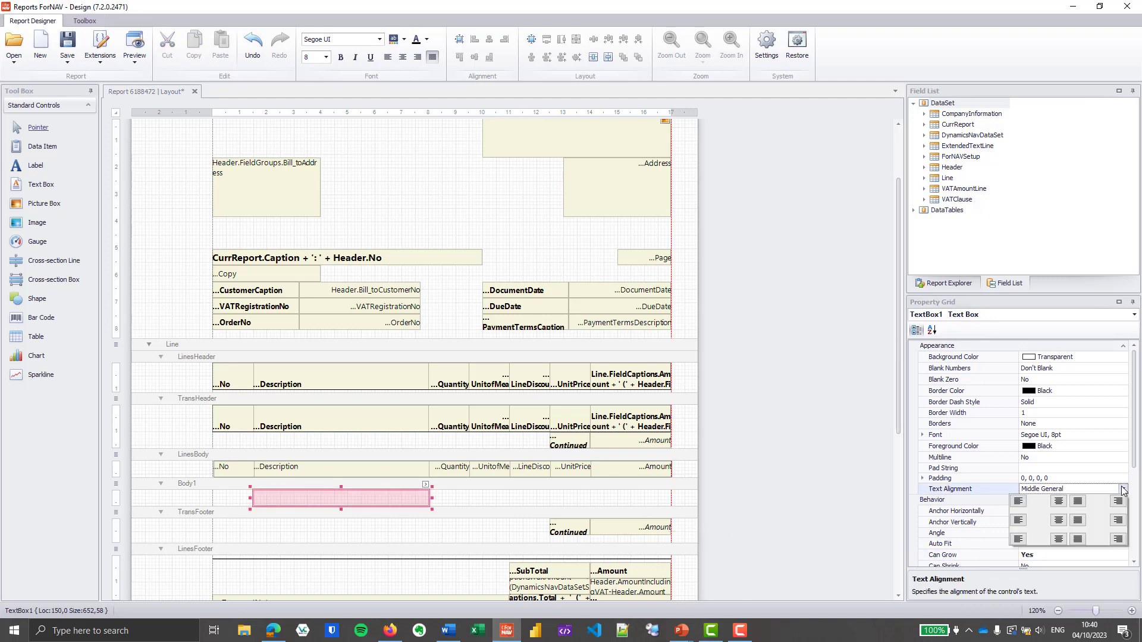
click(1018, 503)
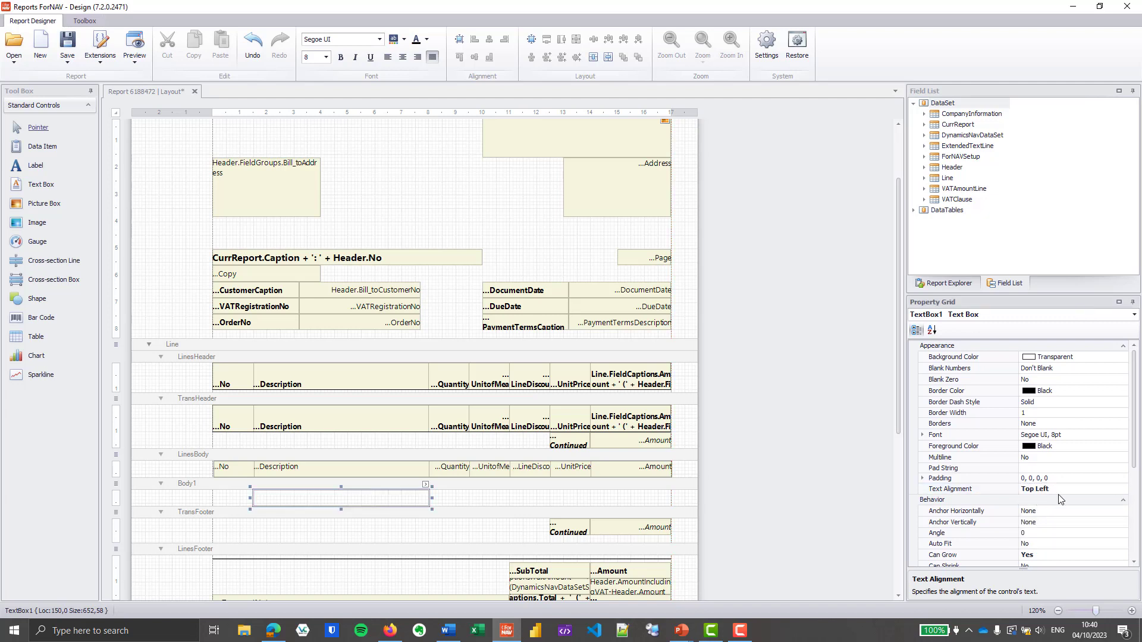
Allow the Body1 section to grow and give its text box the yellow background color 255, 255, 128.
click(664, 483)
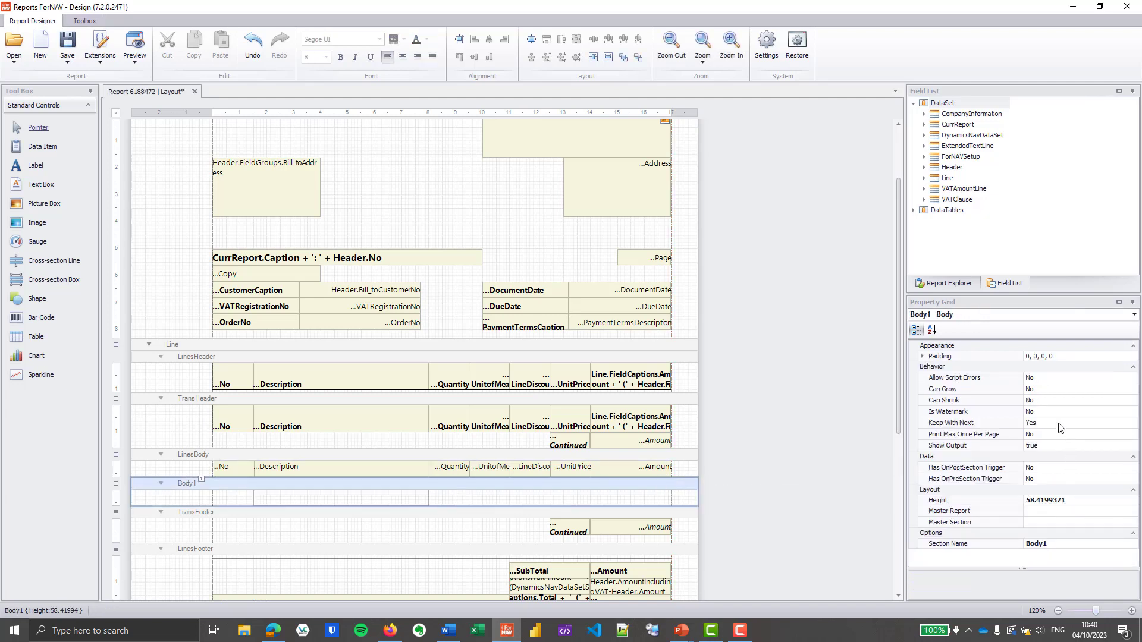
double_click(1003, 391)
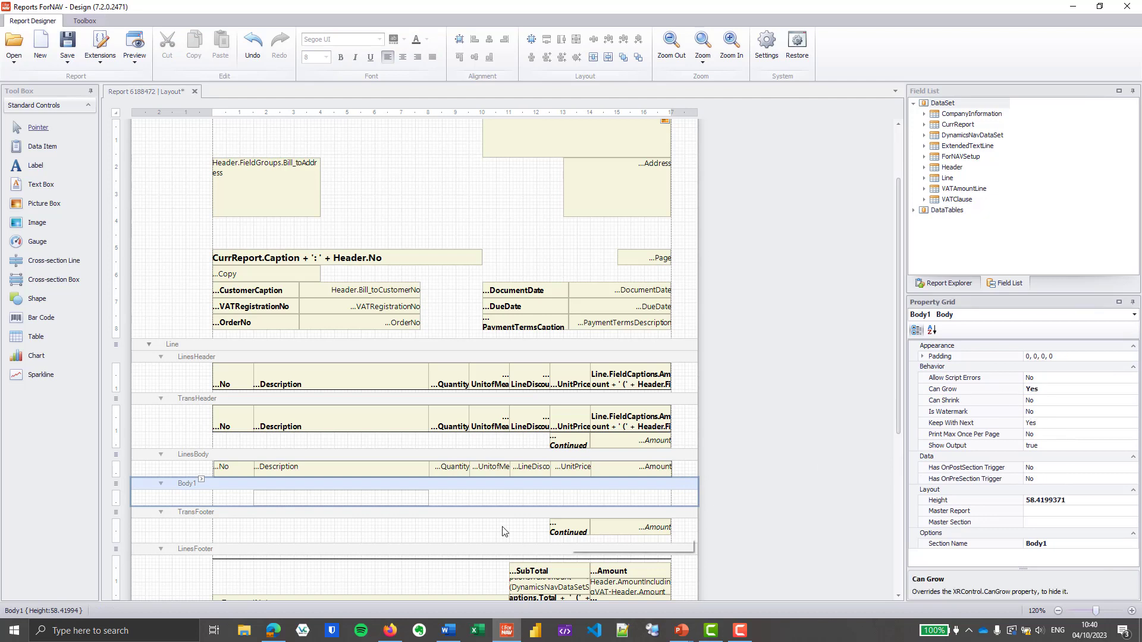
click(401, 499)
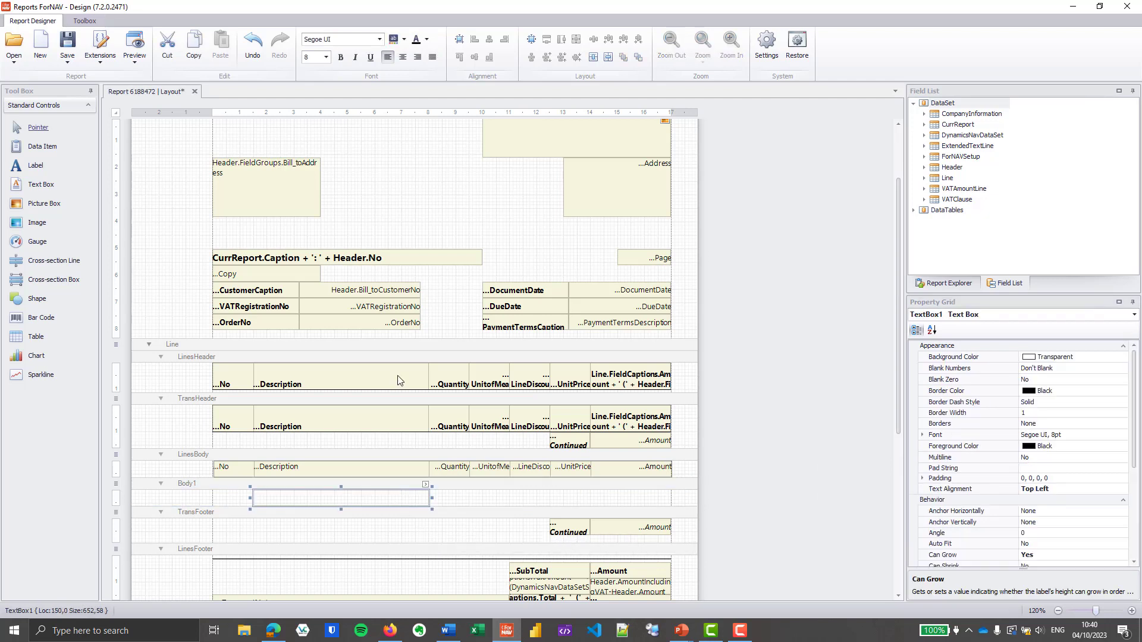
click(405, 40)
click(434, 79)
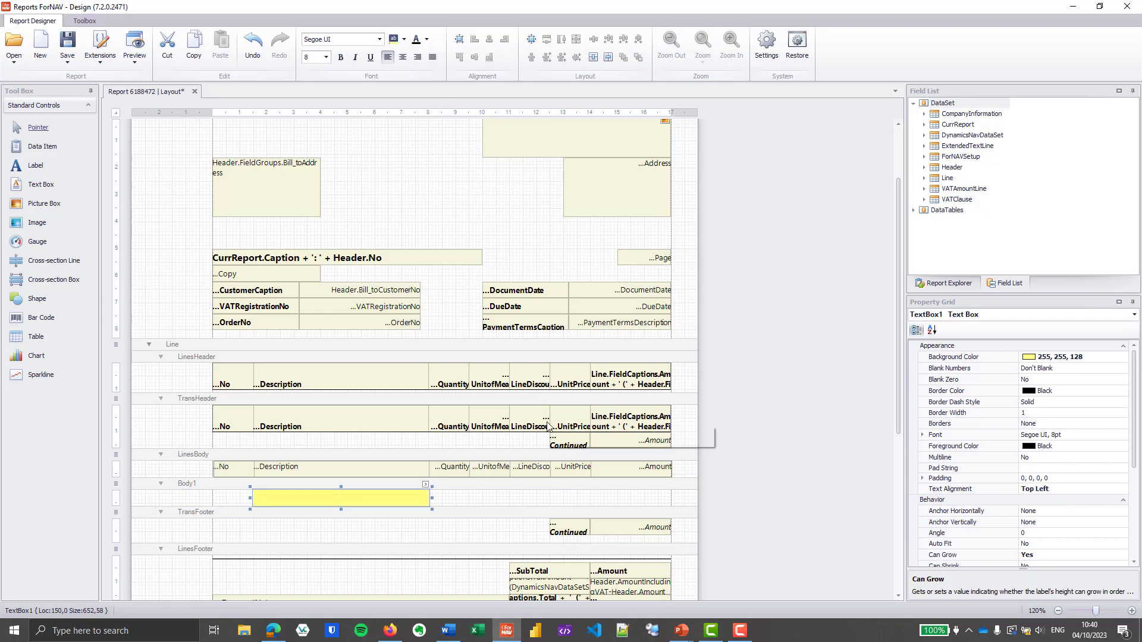
click(743, 425)
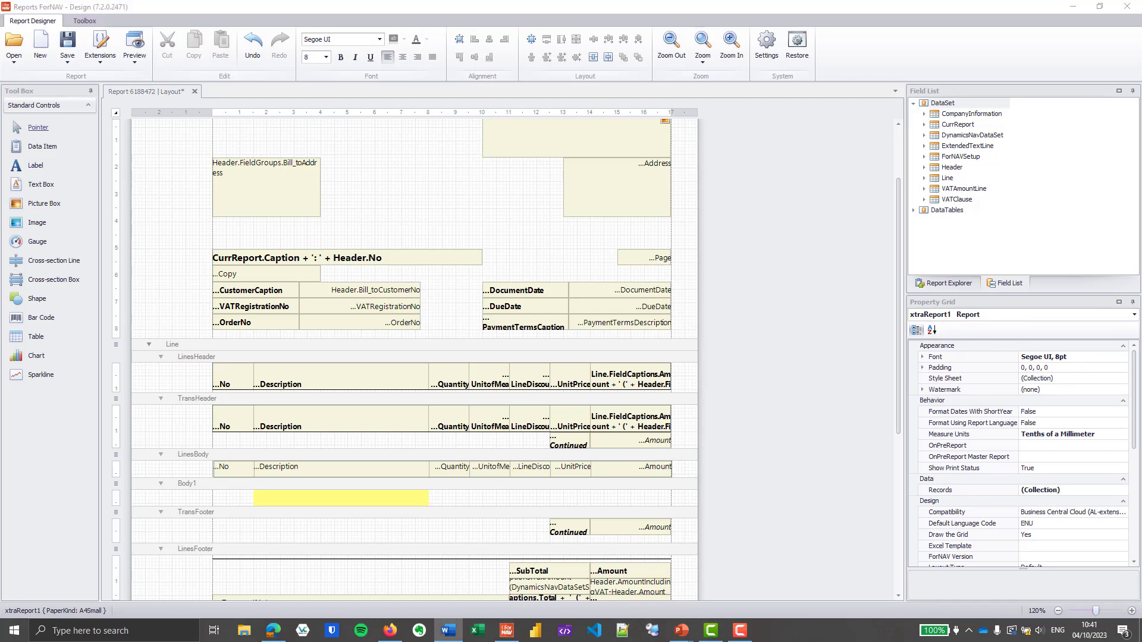
Set the Line data item's OnPreDataItem script to "var extendedText = []".
click(532, 353)
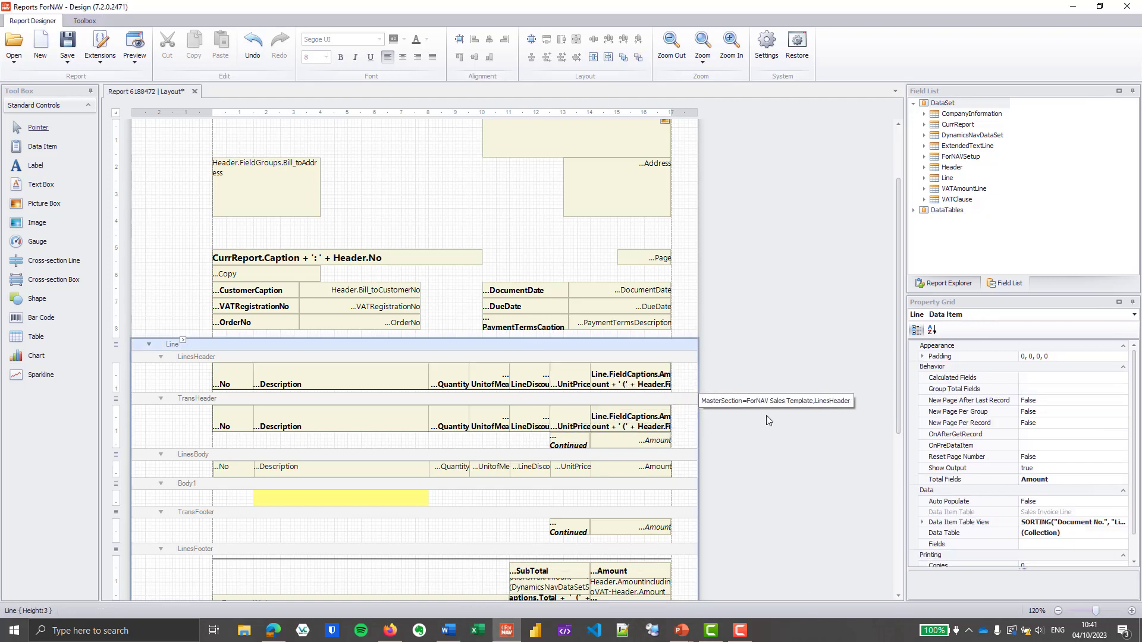
click(1042, 446)
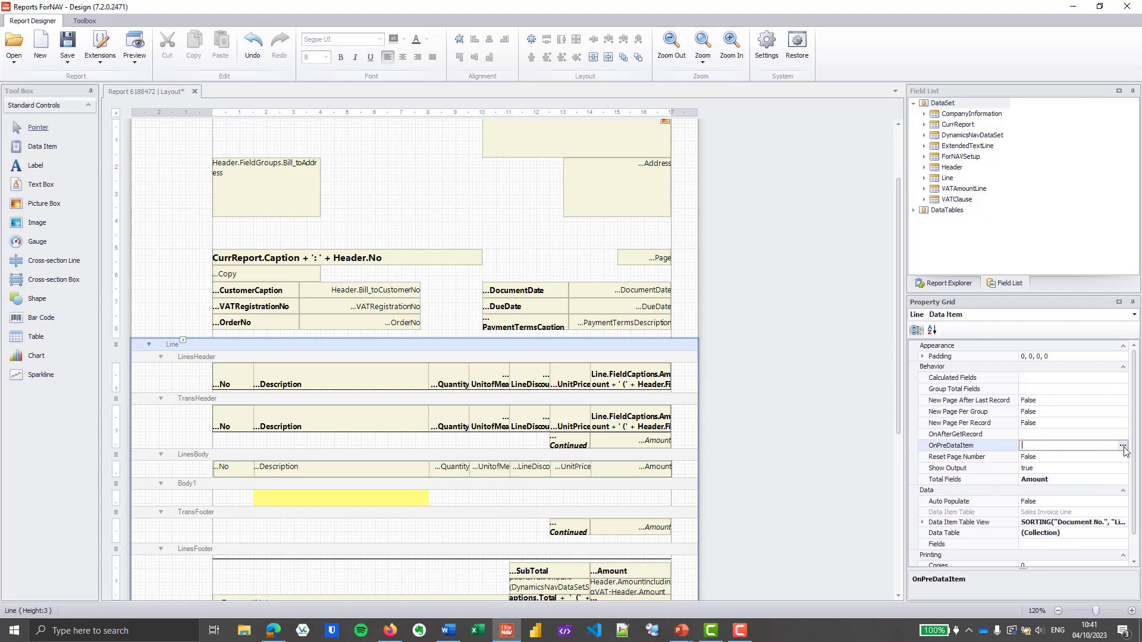
click(1125, 445)
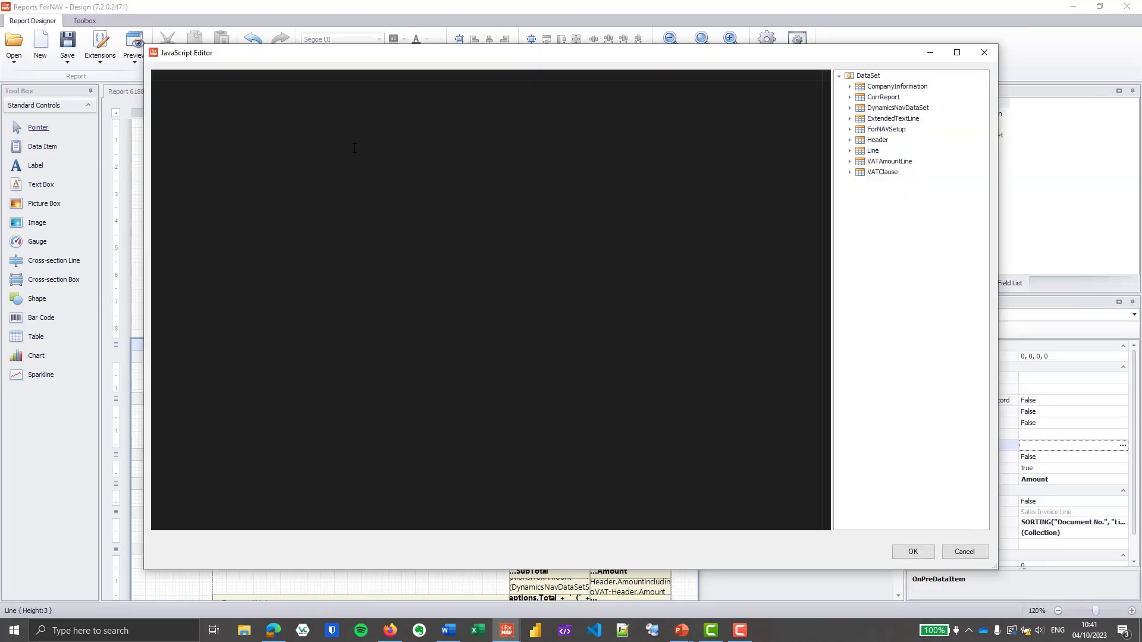
text(var extendedText = [])
click(912, 551)
Add an OnAfterGetRecord script to the Line data item that empties extendedText, pushes ExtendedTextLine.Text if it has a value, and repeats while ExtendedTextLine.Next() succeeds.
click(1040, 435)
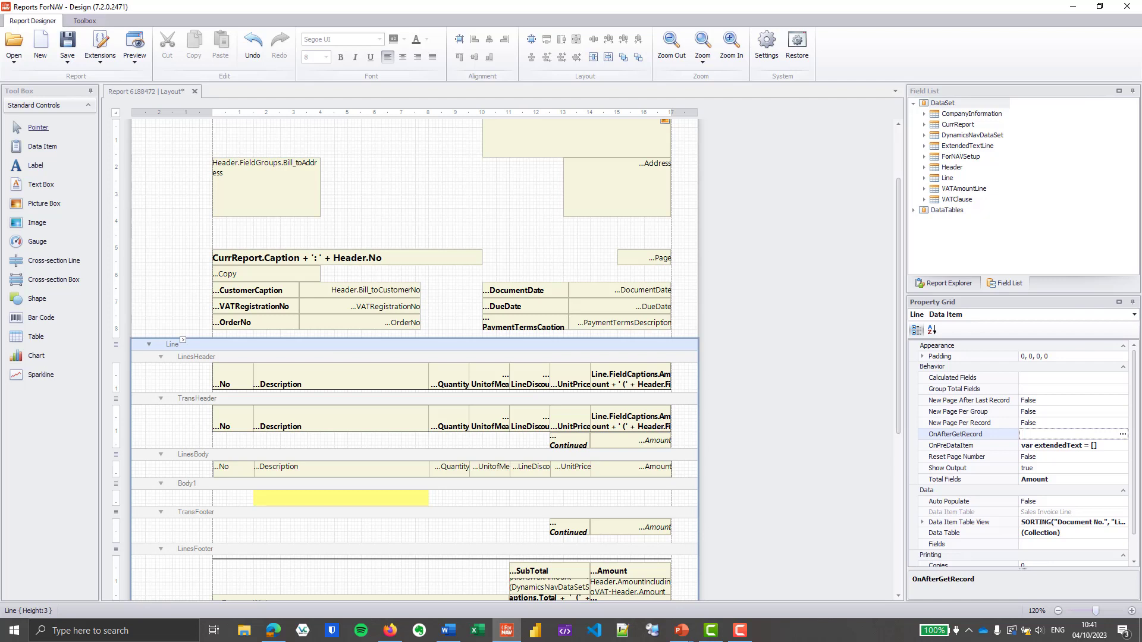
key(alt+Tab)
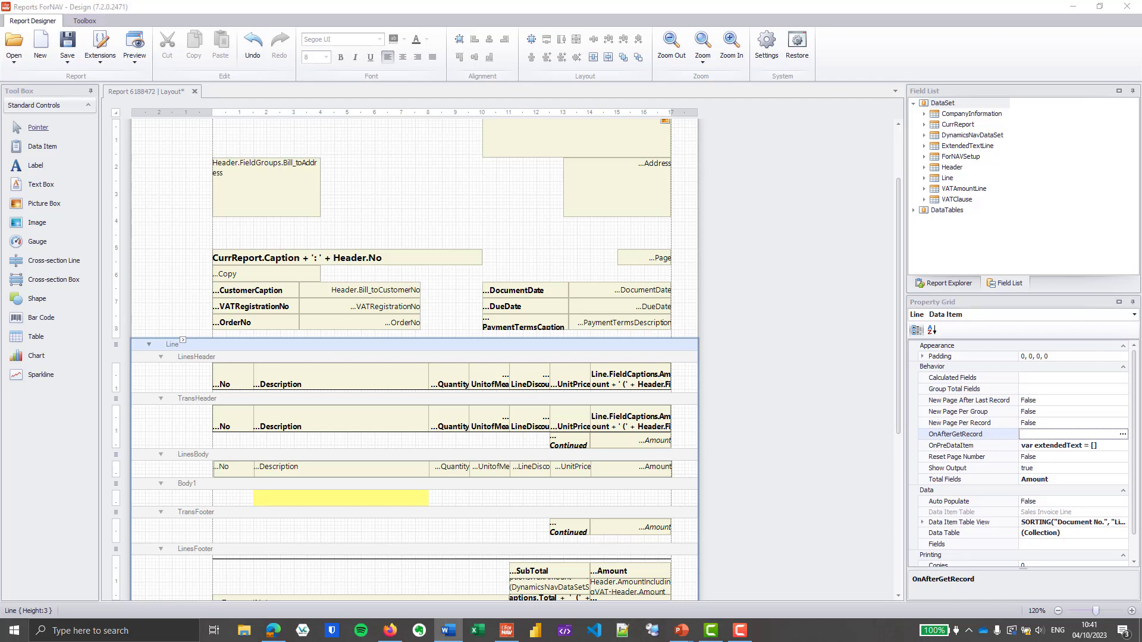
click(1123, 434)
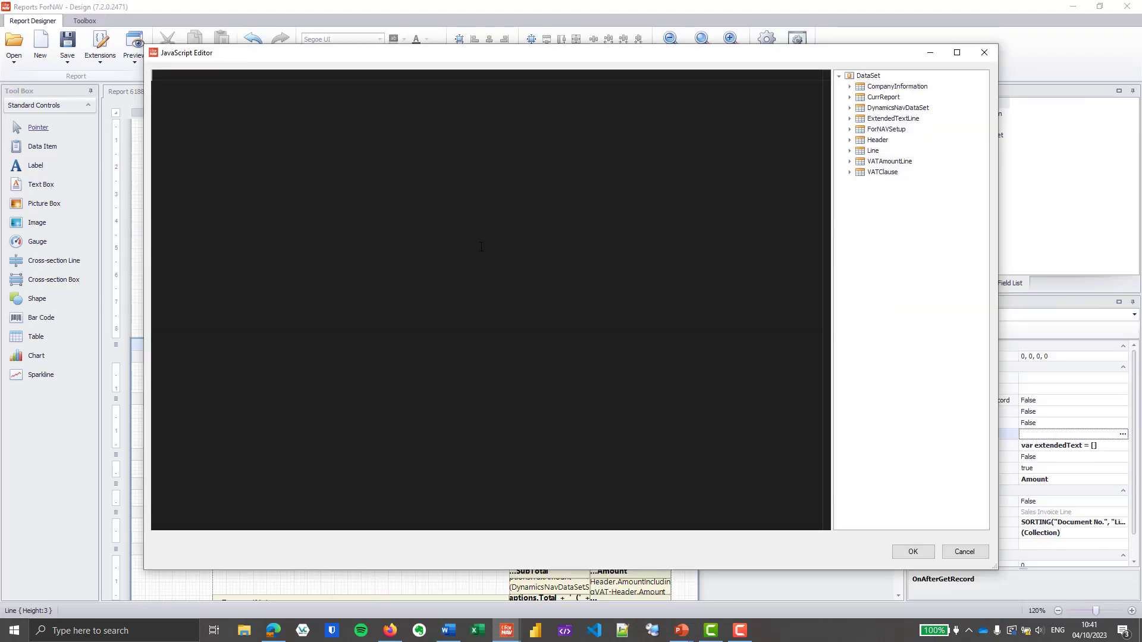
text(extendedText = []  if (ExtendedTextLine.FieldExtensions.Text.HasValue) {     extendedText.push(ExtendedTextLine.Text) }  while (ExtendedTextLine.Next()) {     extendedText.push(ExtendedTextLine.Text) })
click(511, 119)
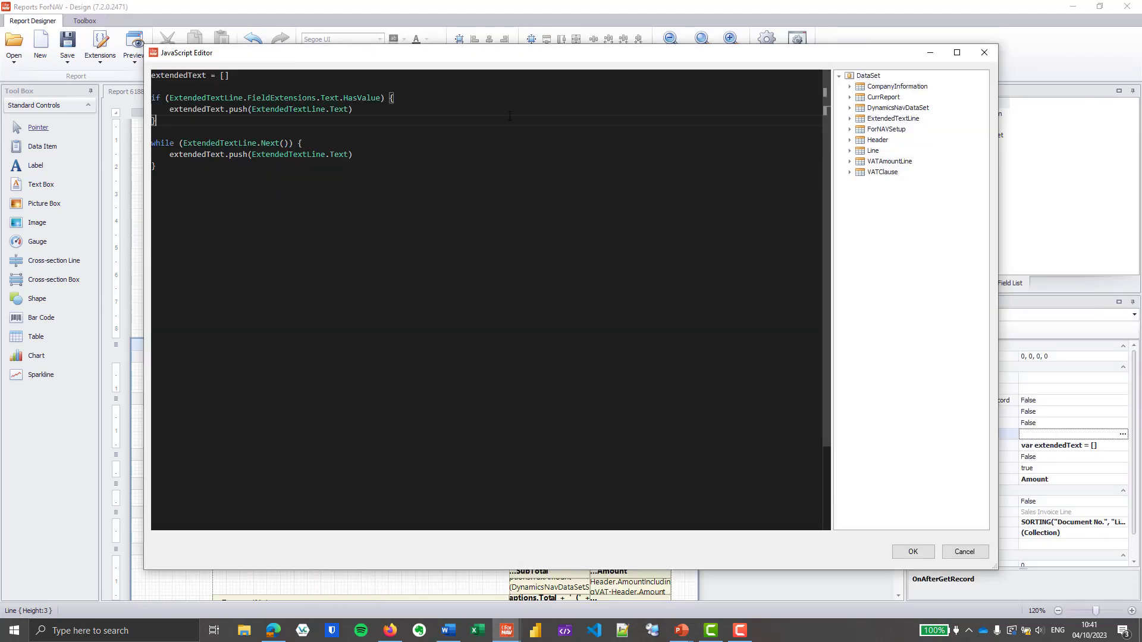
drag(292, 78, 151, 75)
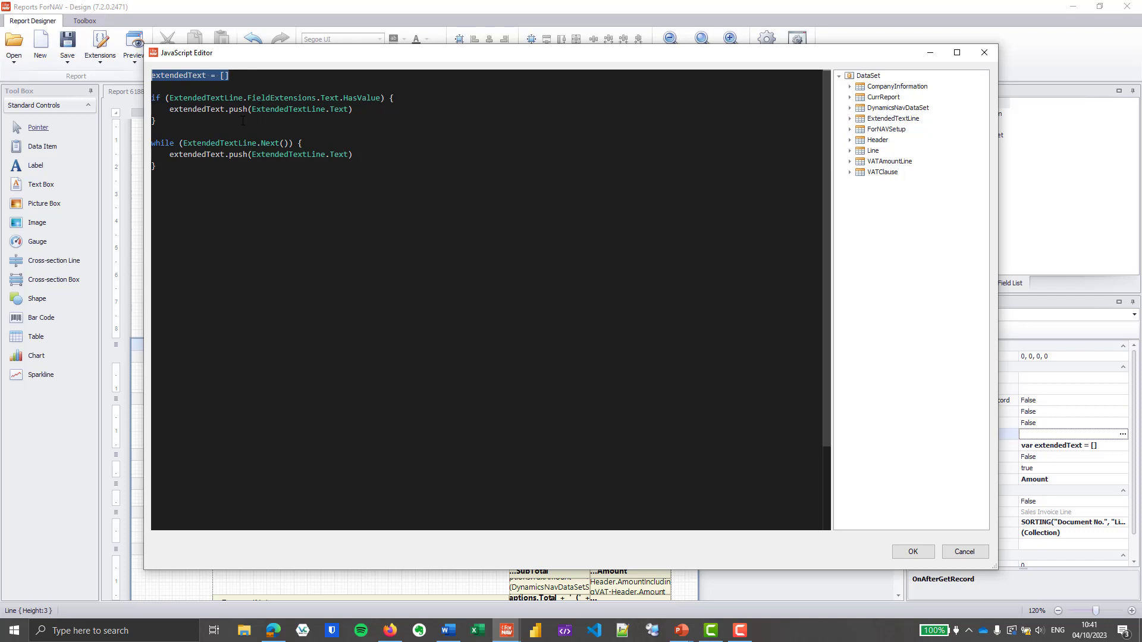
drag(165, 97, 387, 104)
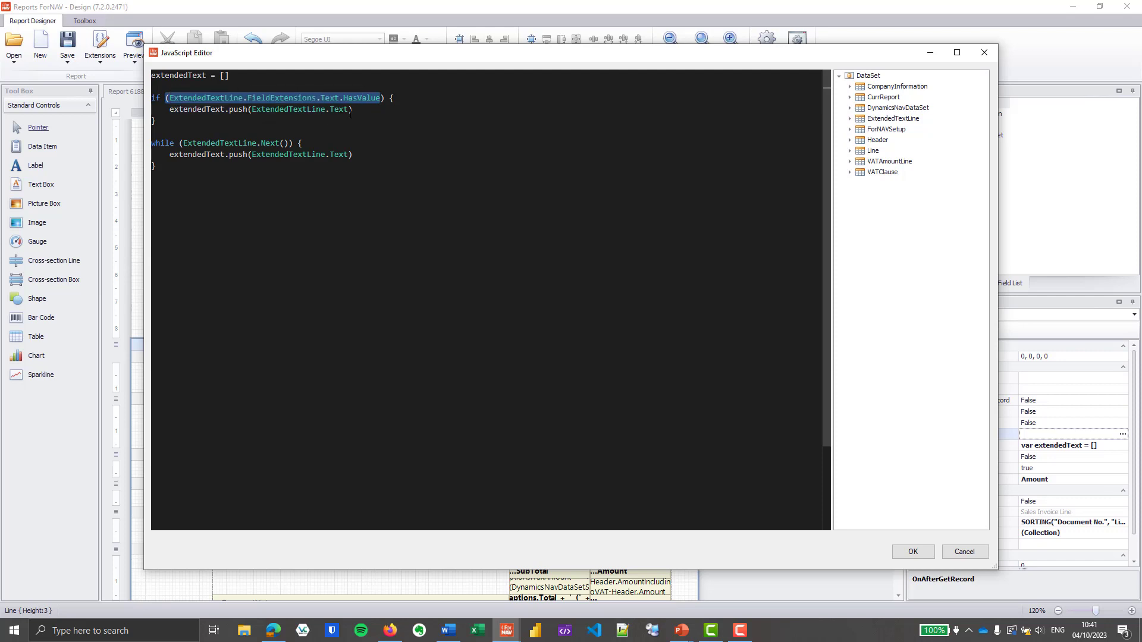
click(326, 131)
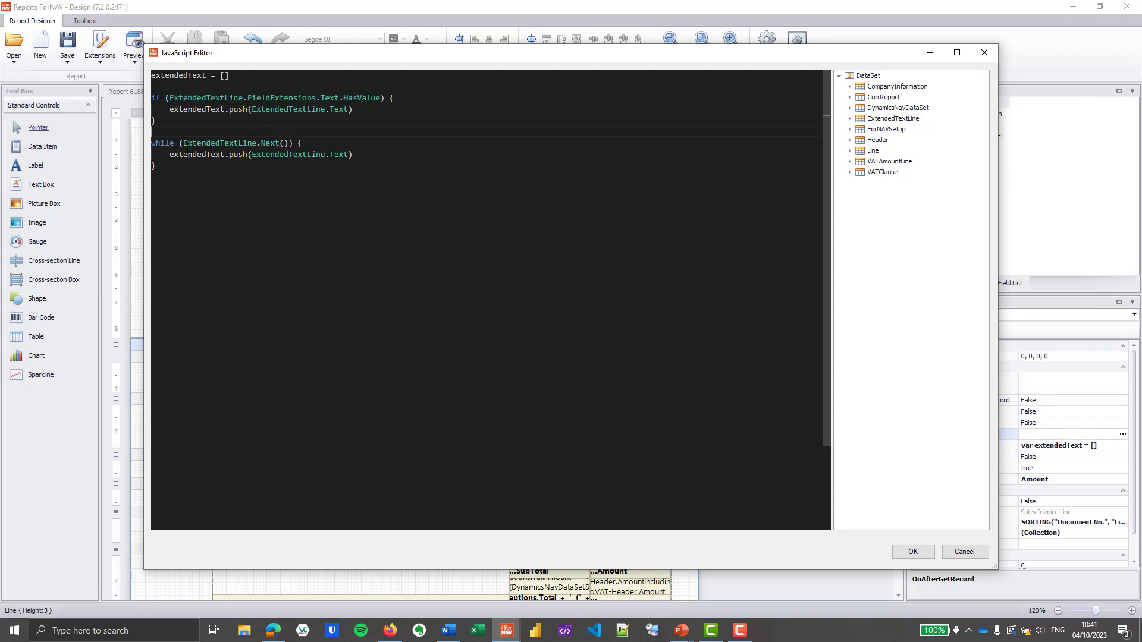
drag(184, 143, 283, 143)
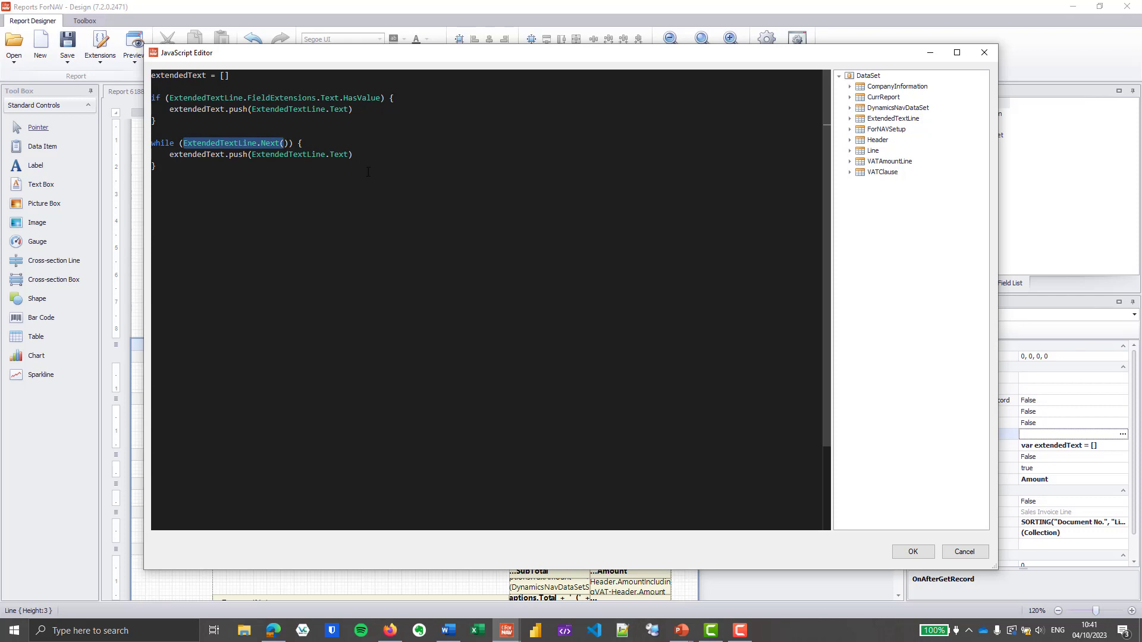
drag(358, 155, 256, 156)
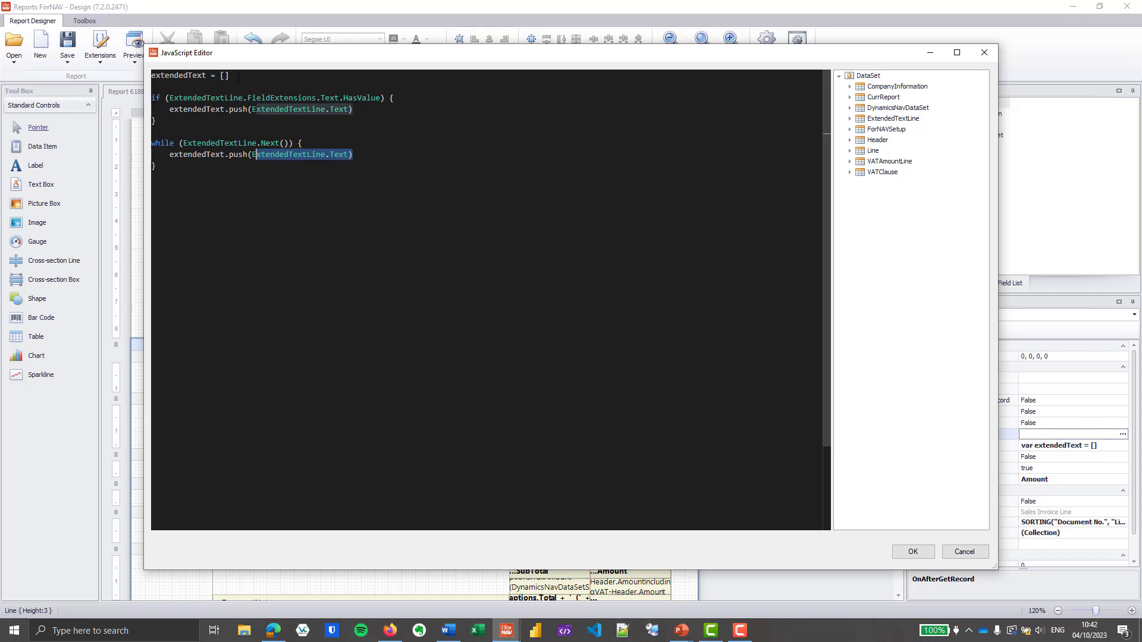
click(409, 166)
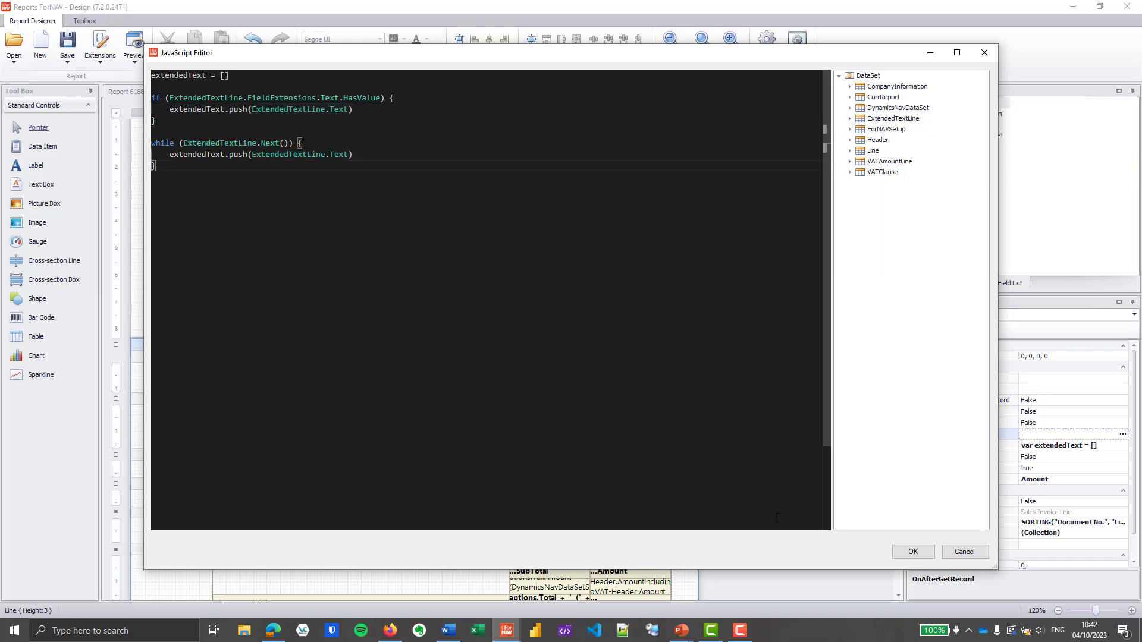
click(904, 550)
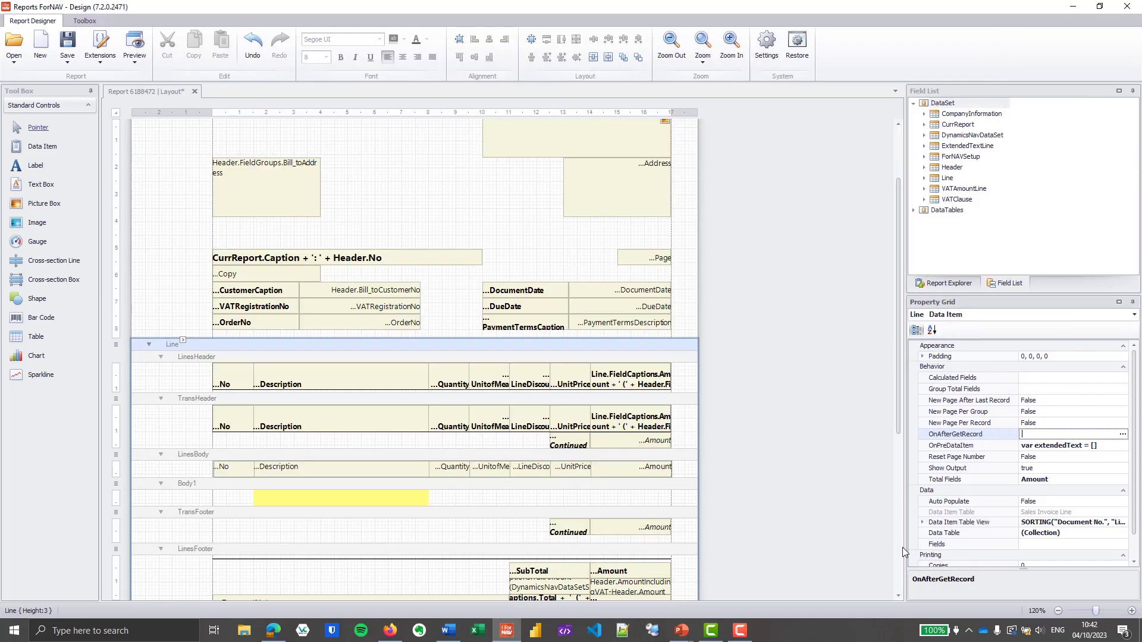
Set the source expression of the yellow text box in Body1 to extendedText.join('\n').
click(408, 493)
click(425, 485)
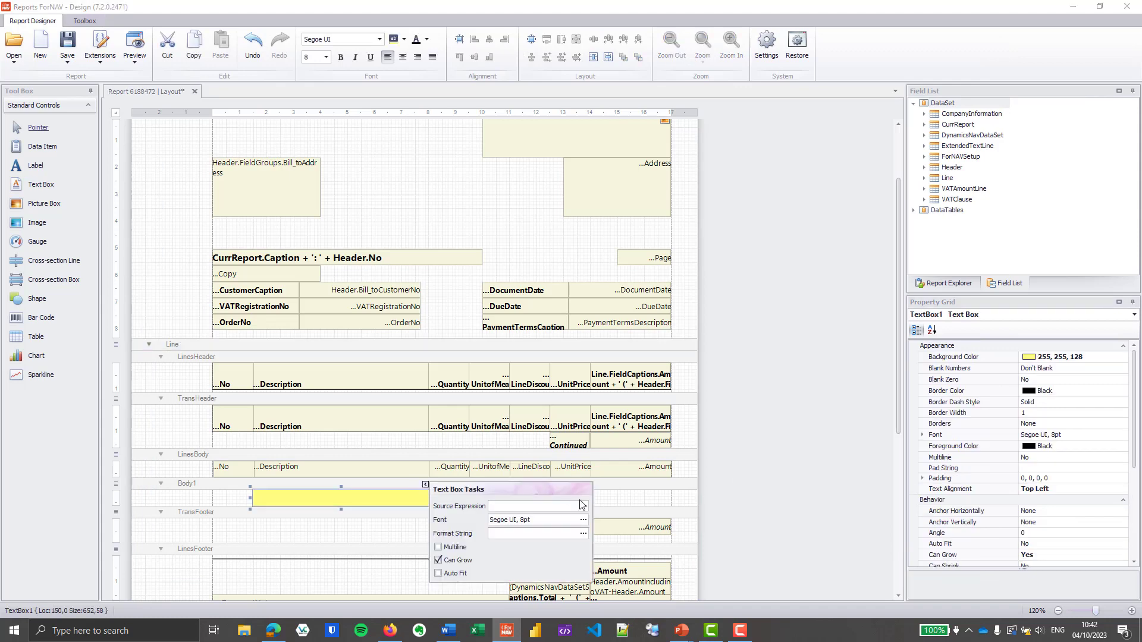
click(582, 506)
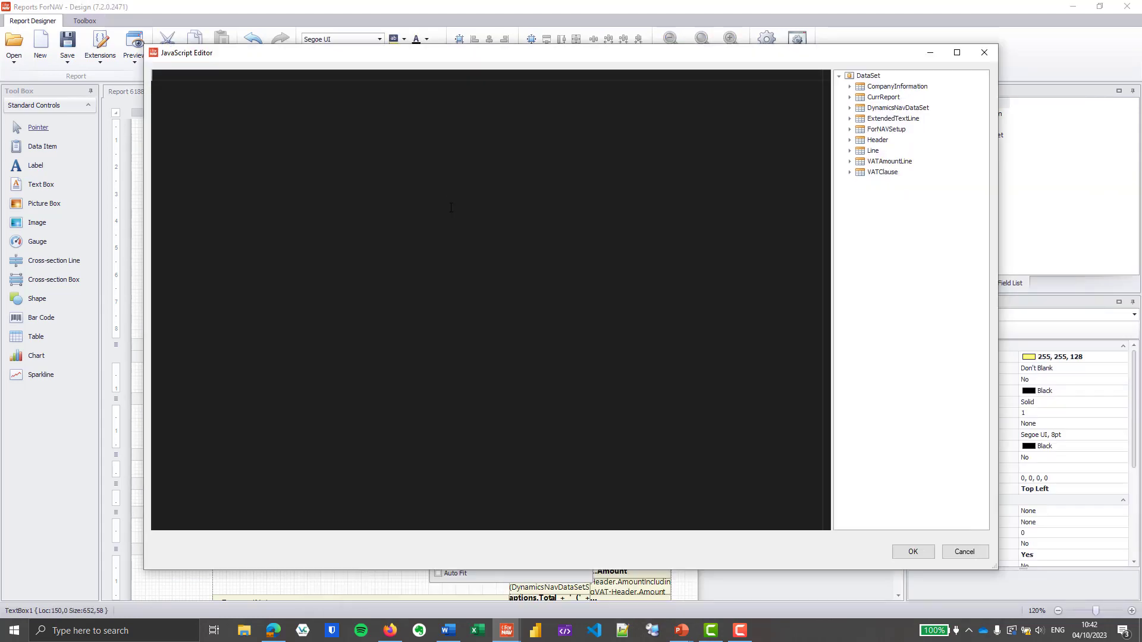
text(ext)
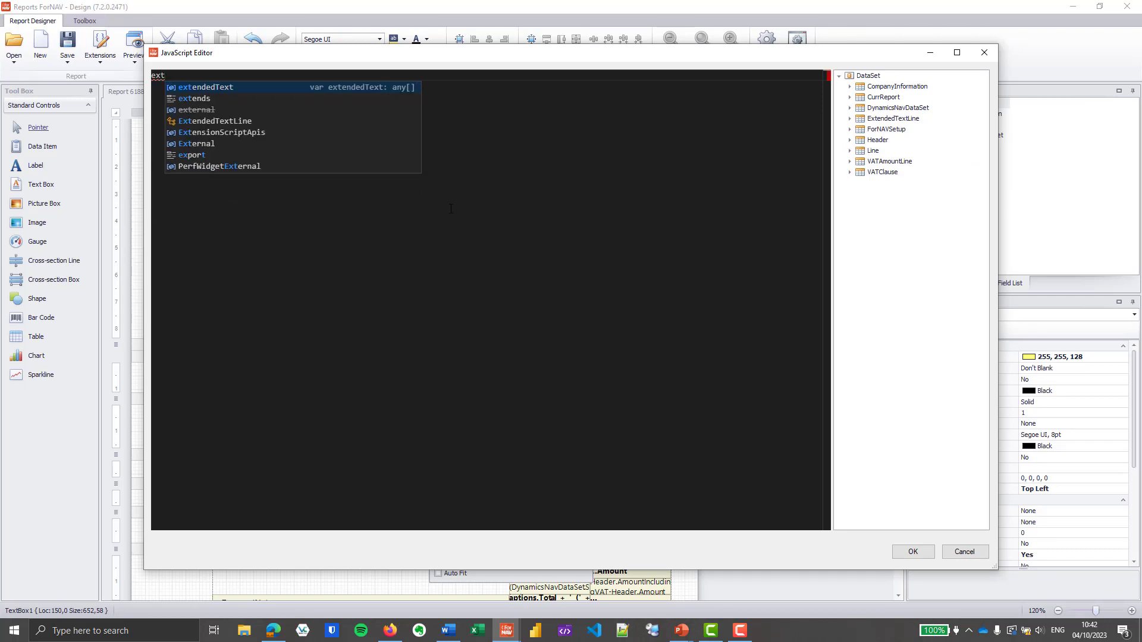
key(Return)
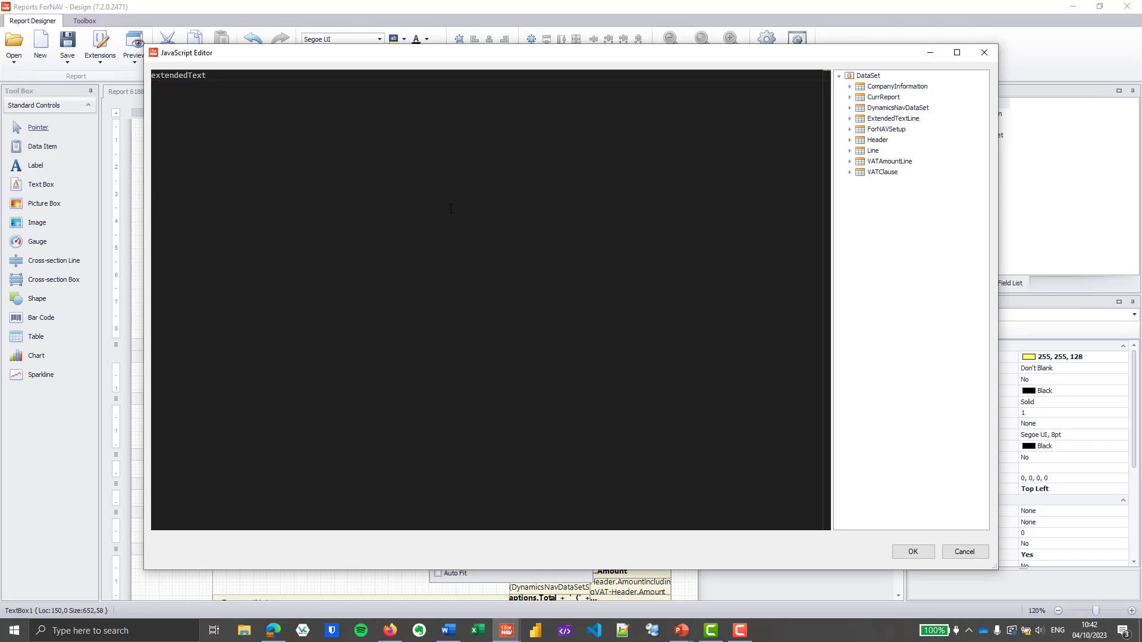
text(.j)
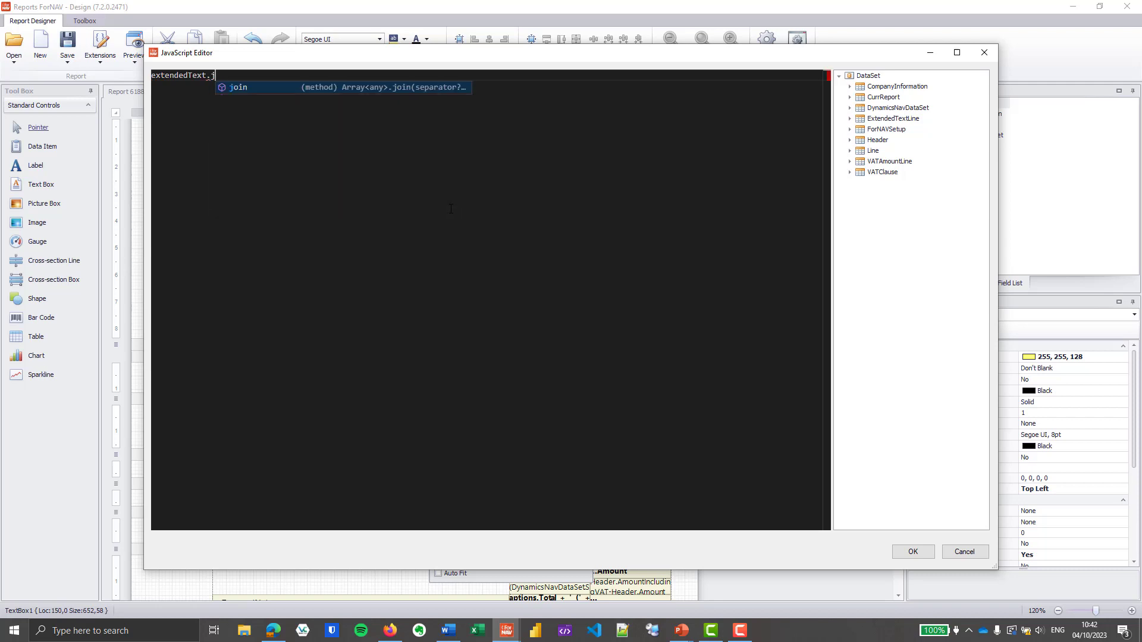
text(oin)
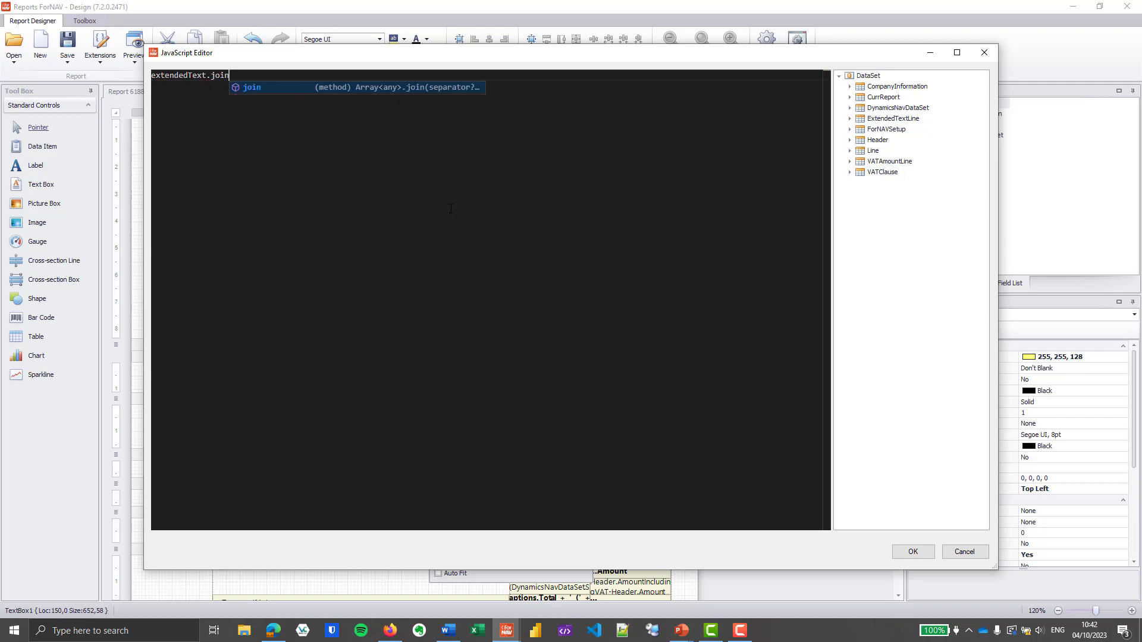
text((')
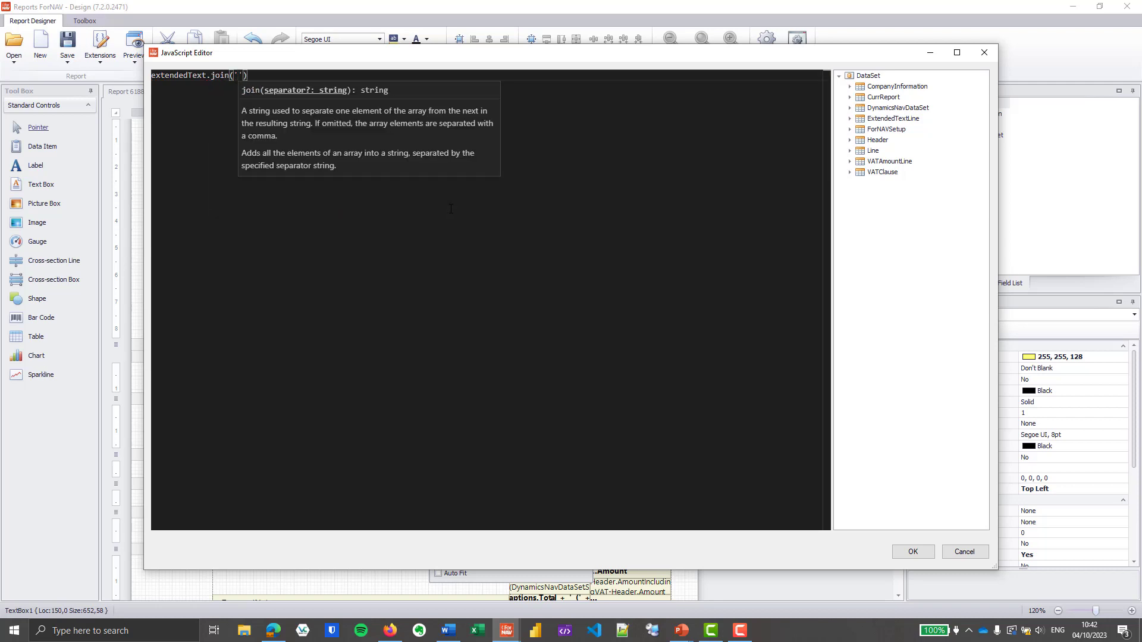
text(\n)
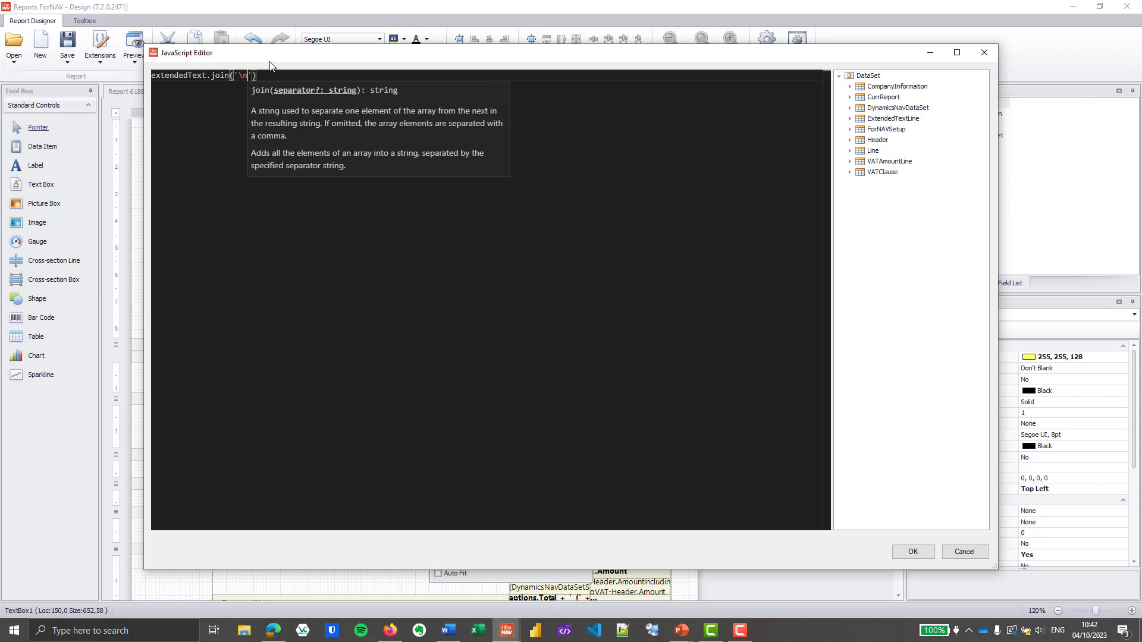
click(310, 76)
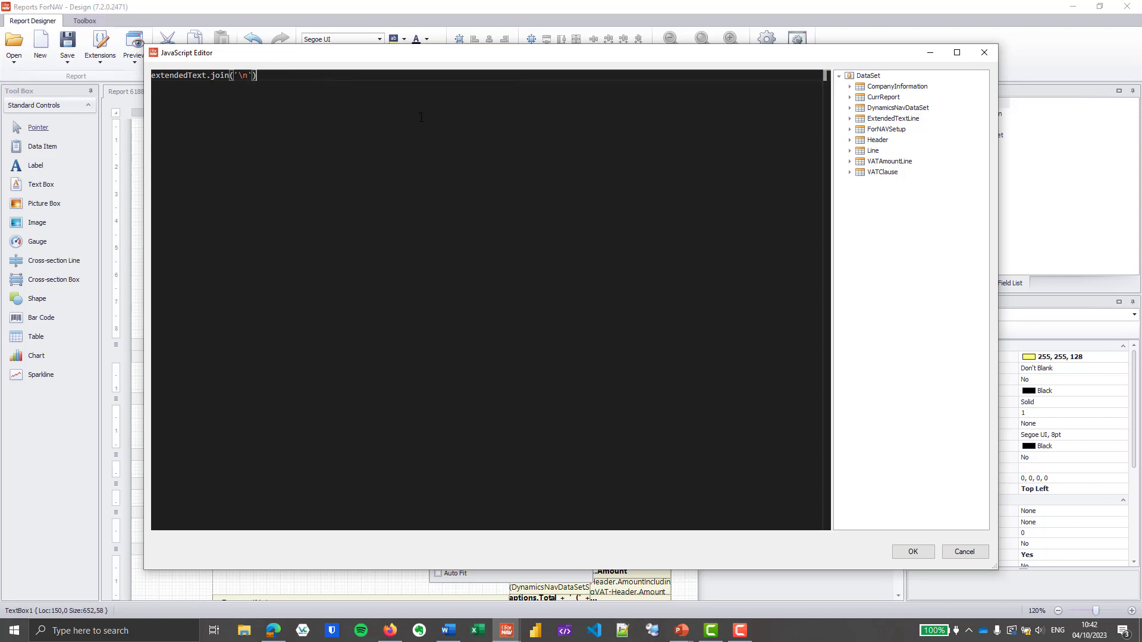
click(899, 551)
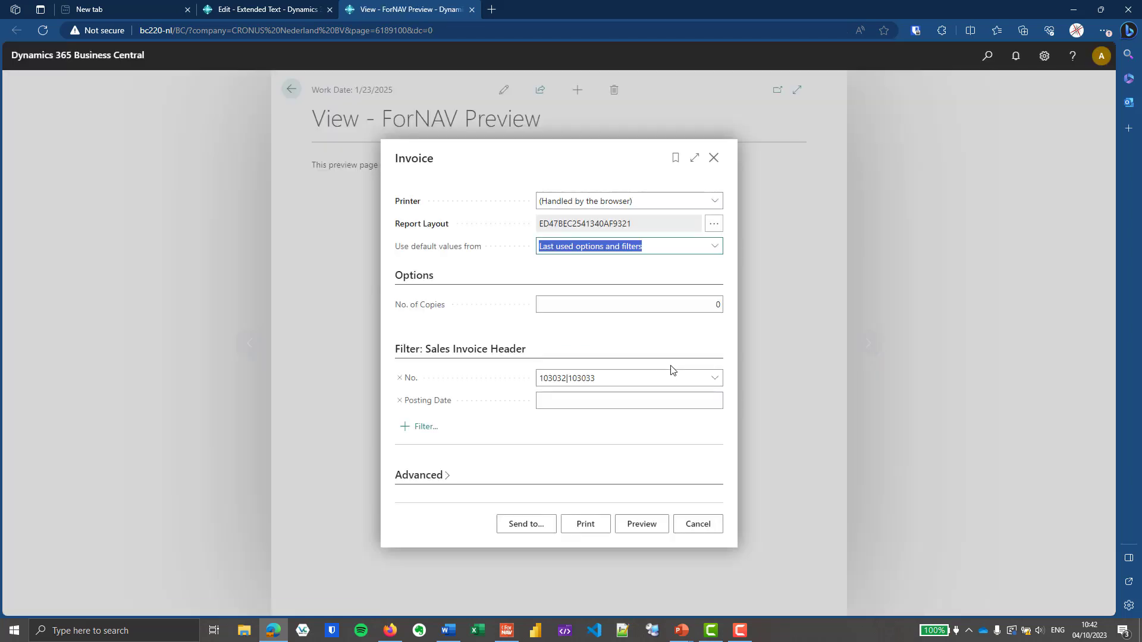
Preview the report with the last used filters in Business Central and examine the extended text lines on the first invoice.
click(653, 524)
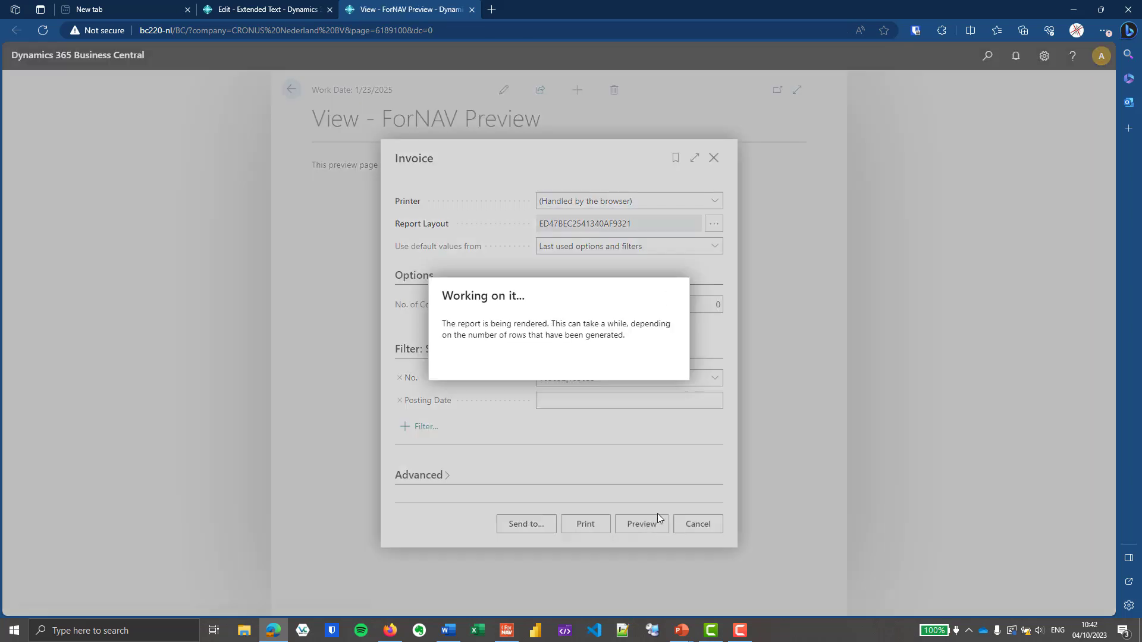
click(539, 570)
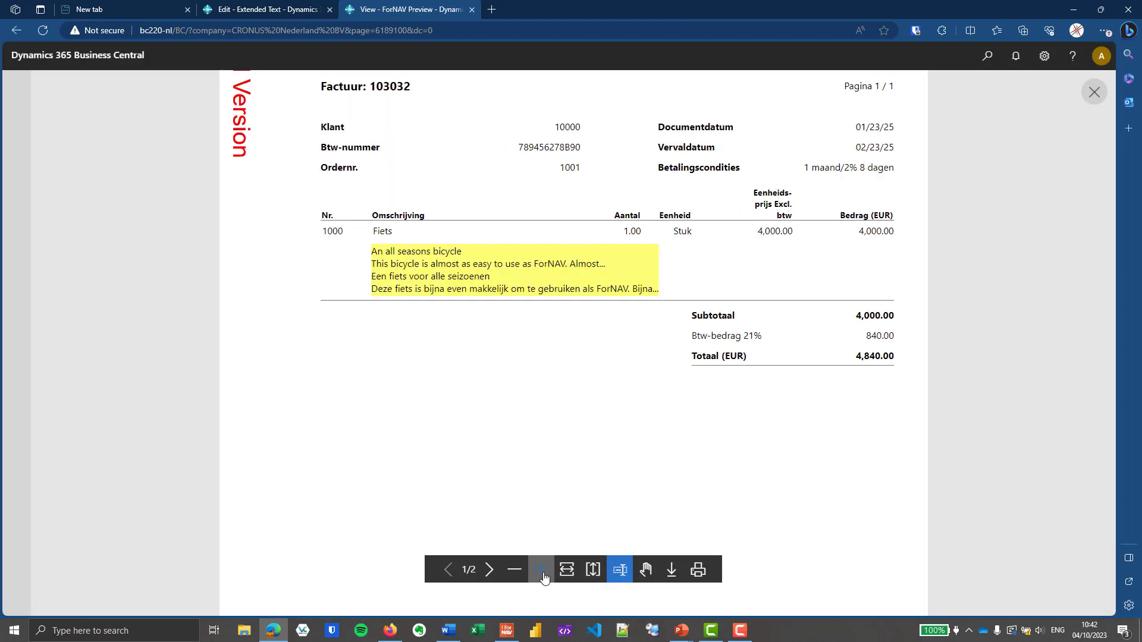
click(540, 569)
scroll(556, 497, up, 2)
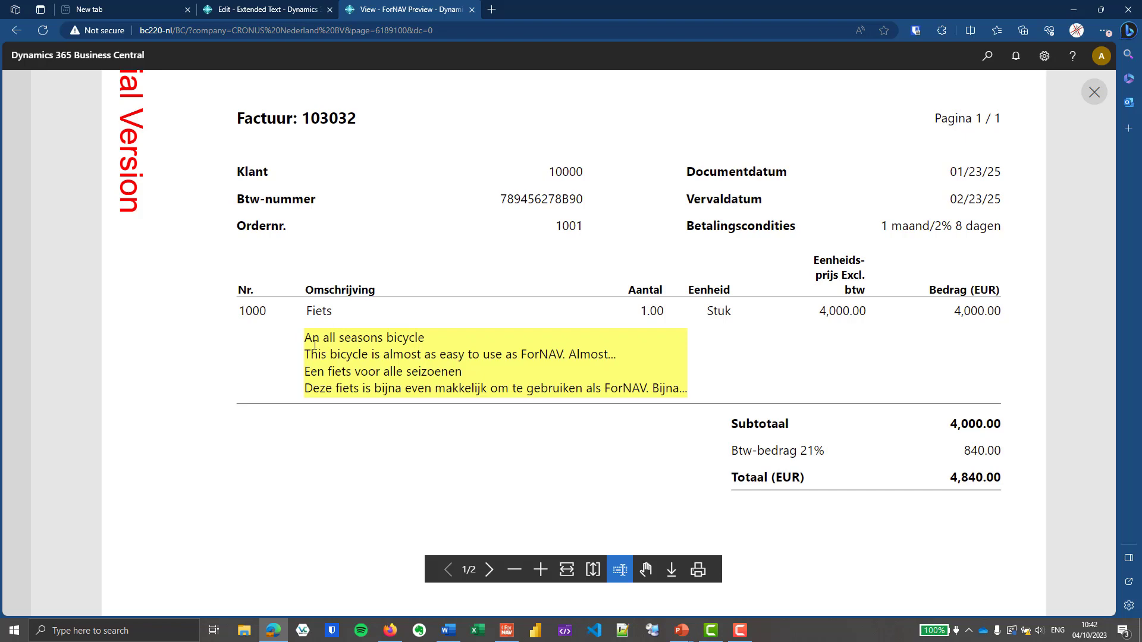
drag(306, 338, 597, 388)
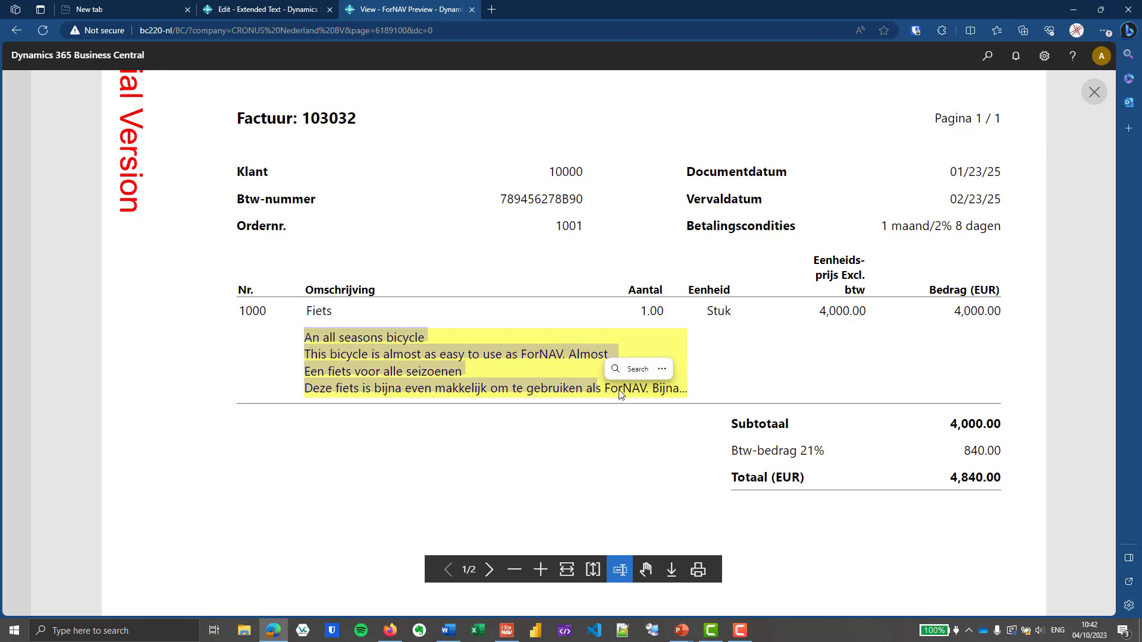
Examine the extended text lines on the second invoice and close the report preview.
scroll(620, 395, down, 3)
scroll(620, 394, down, 20)
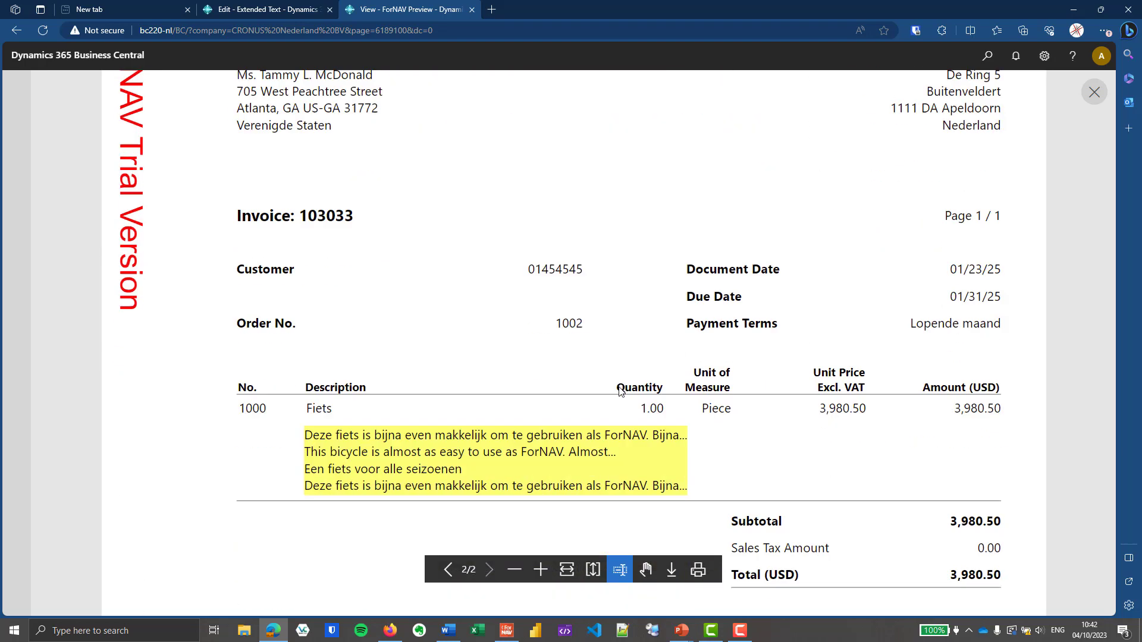
drag(308, 315, 660, 364)
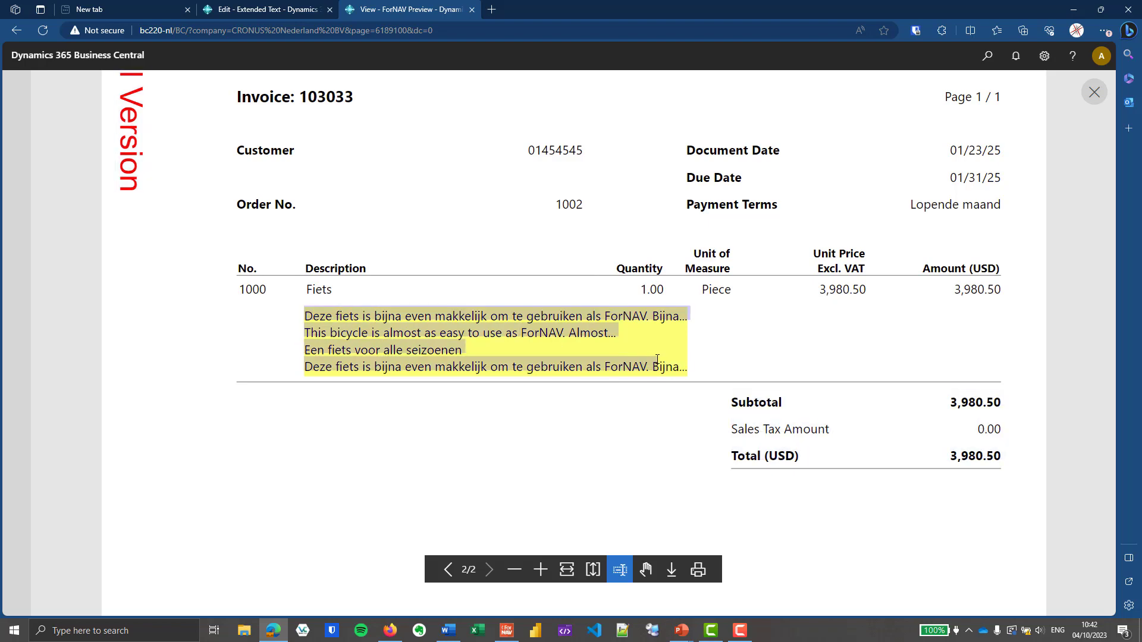
click(748, 364)
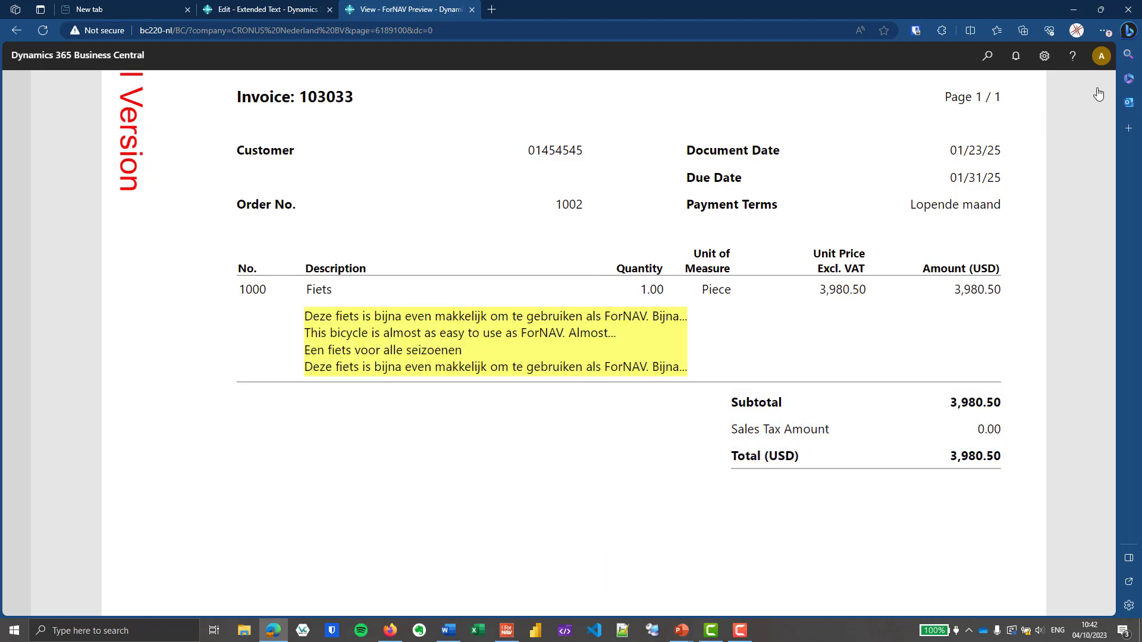
click(1094, 92)
click(713, 158)
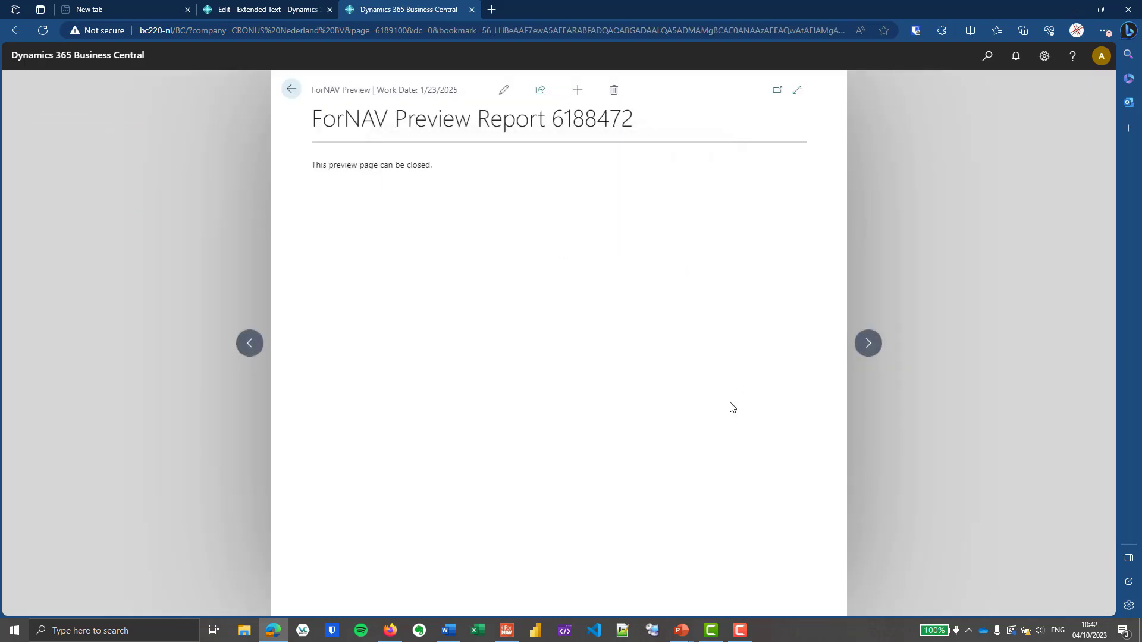
key(ctrl+w)
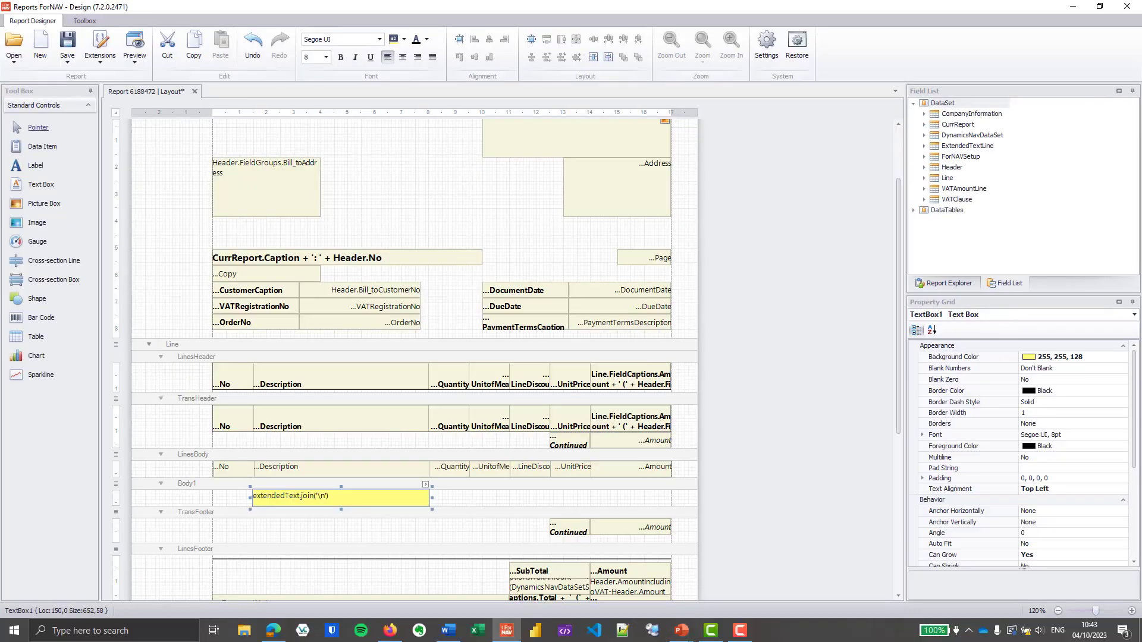
In the report's Records collection, set ExtendedTextLine's lock field to current user or language to Language Code.
click(773, 443)
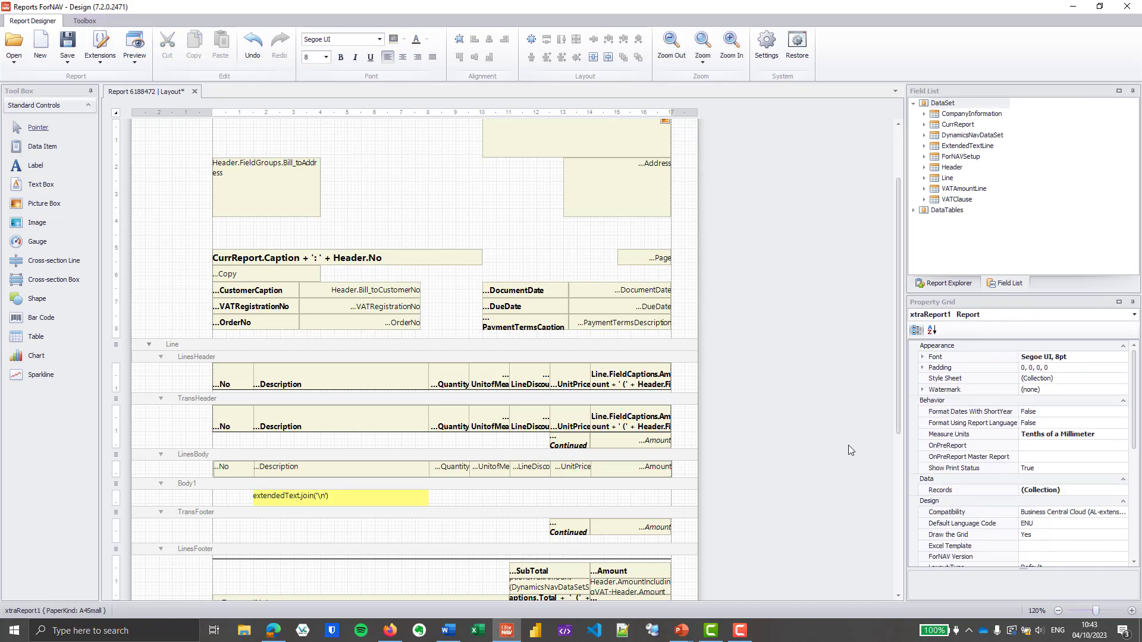
click(1079, 491)
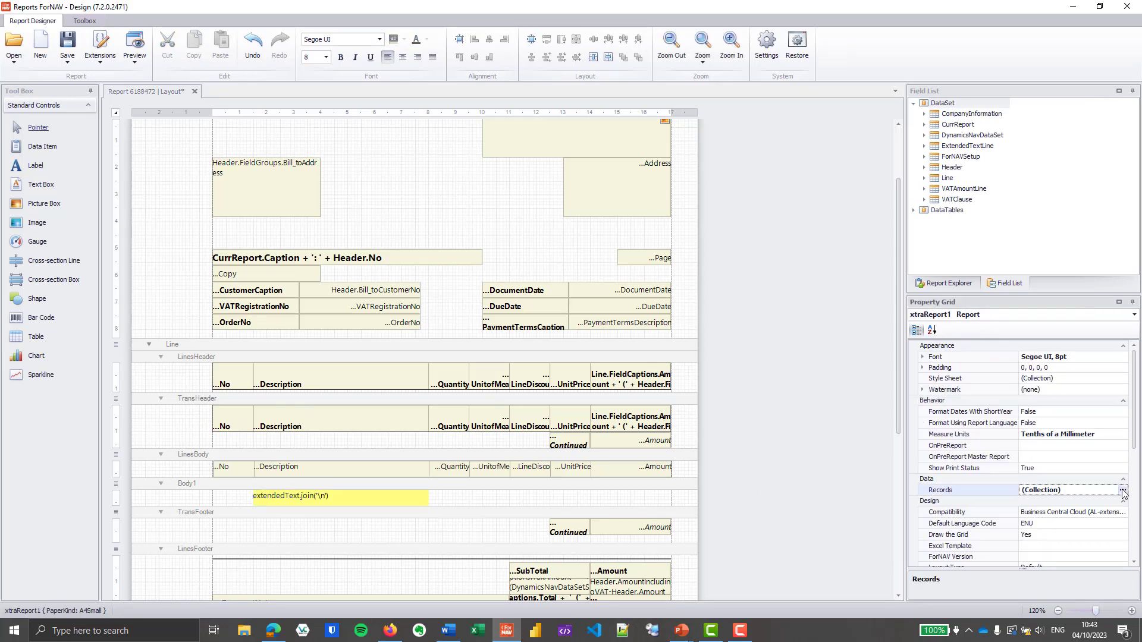
click(1122, 490)
click(470, 259)
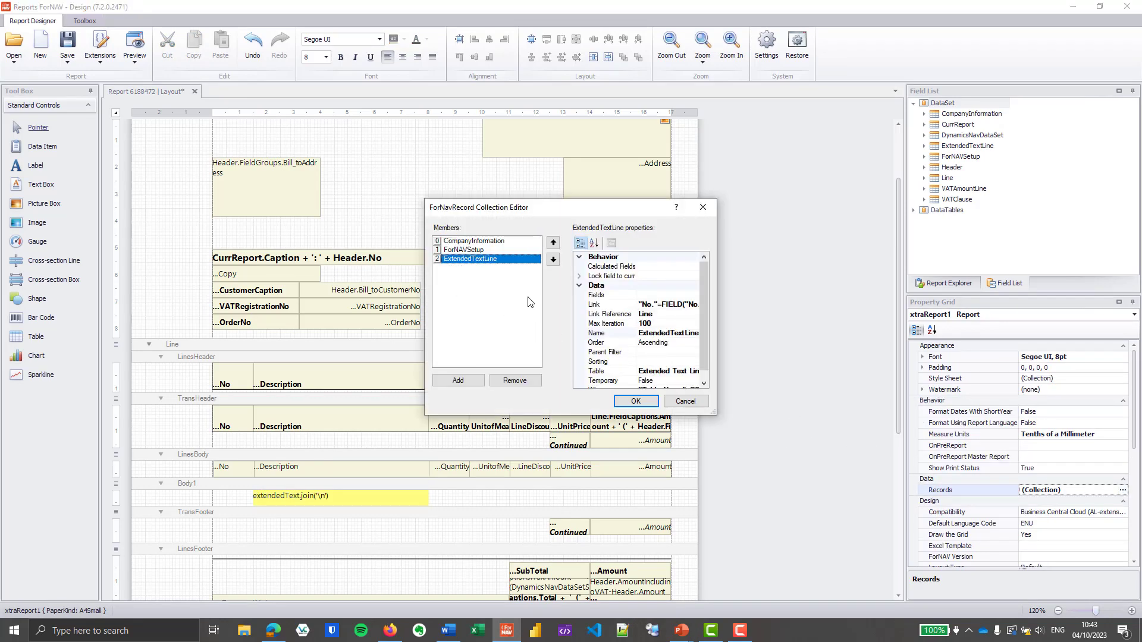
drag(715, 413, 877, 438)
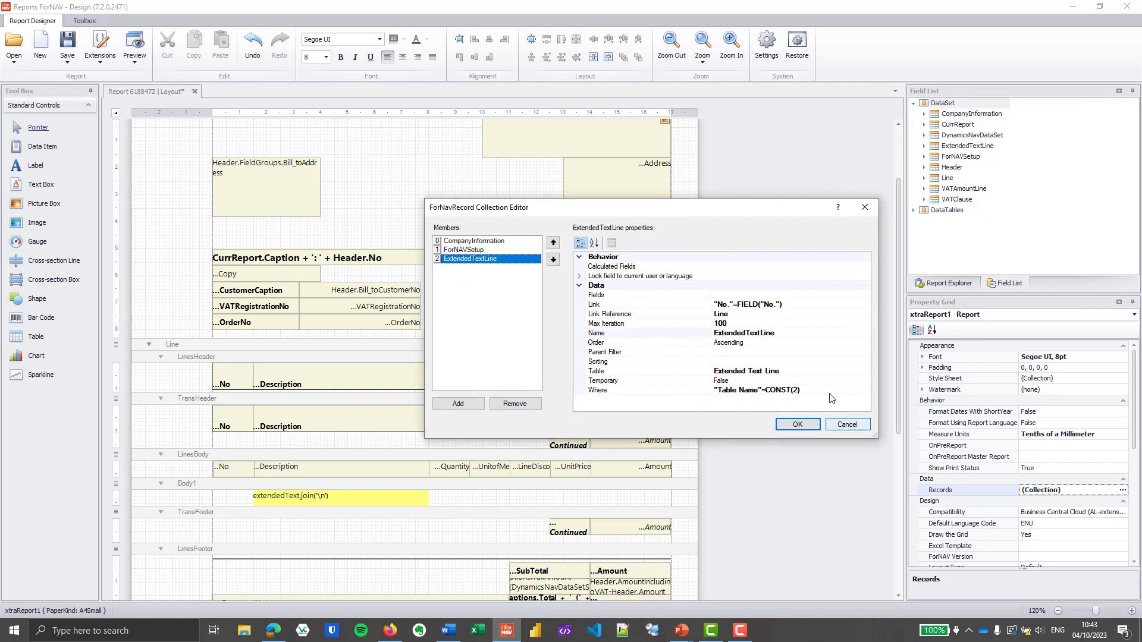
click(671, 277)
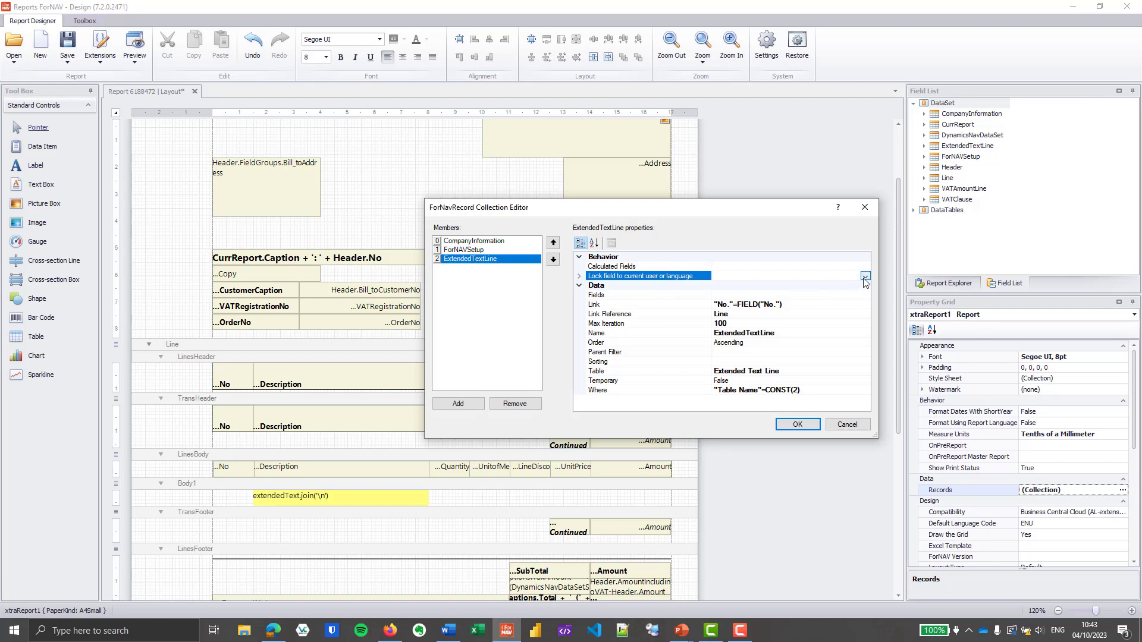
drag(800, 209, 681, 168)
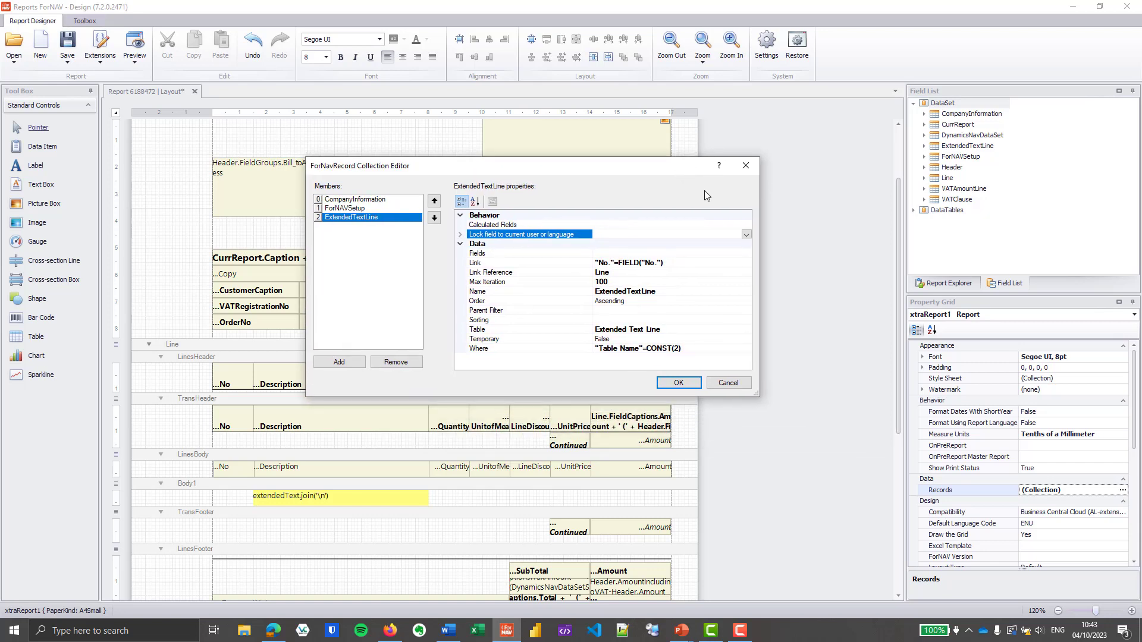
click(746, 234)
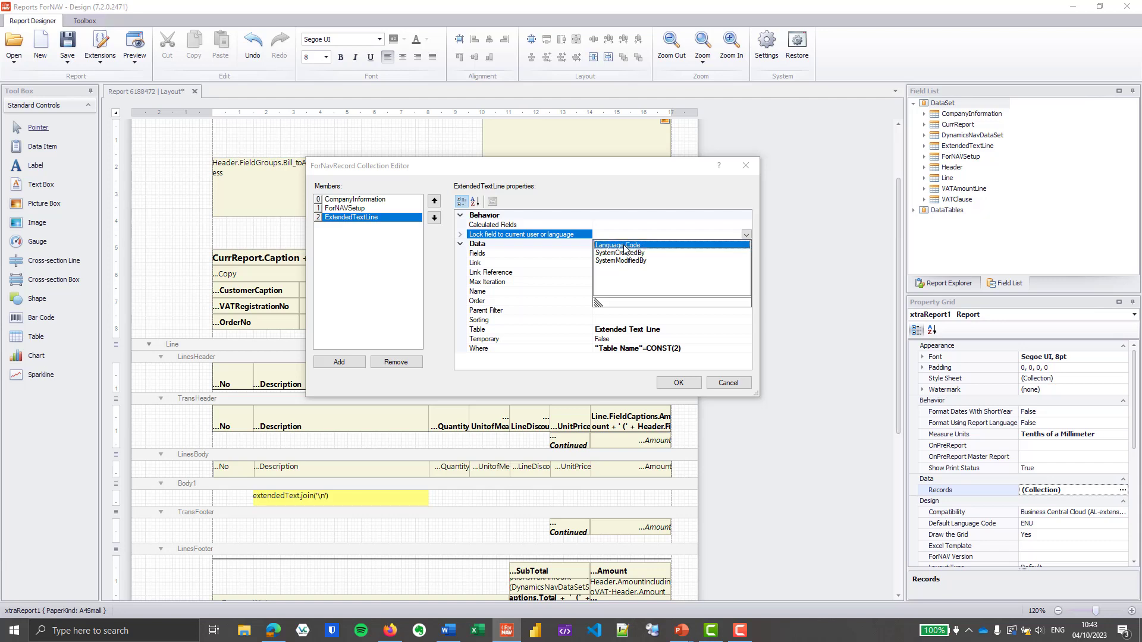
click(625, 247)
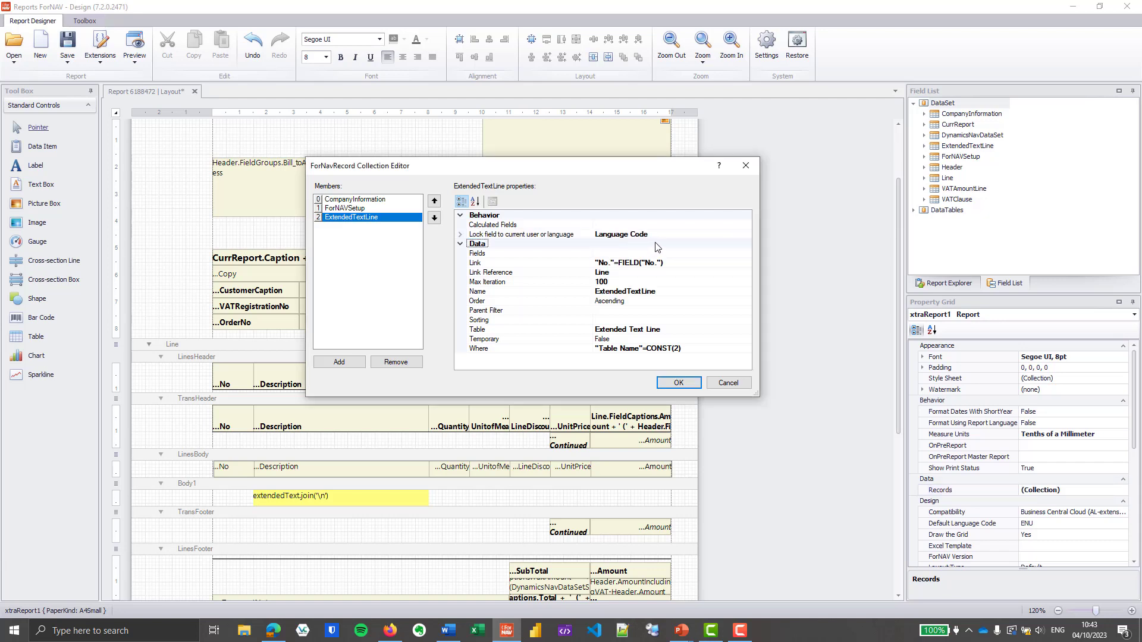
click(683, 383)
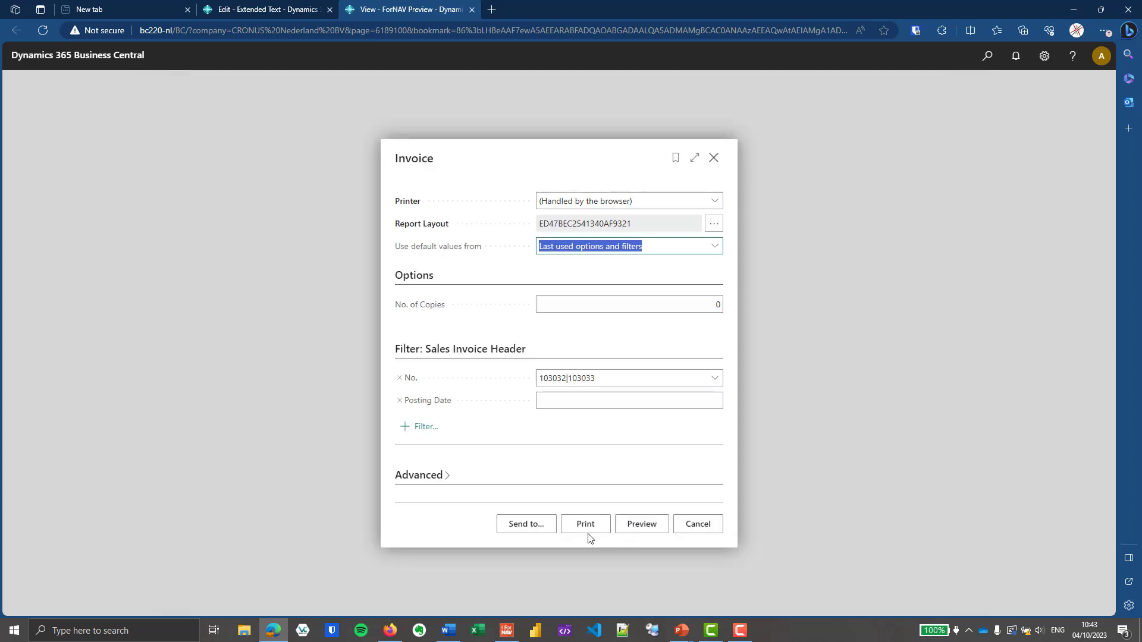
Preview the invoice report in Business Central with the last used filters and examine the extended text language on both invoices.
click(639, 527)
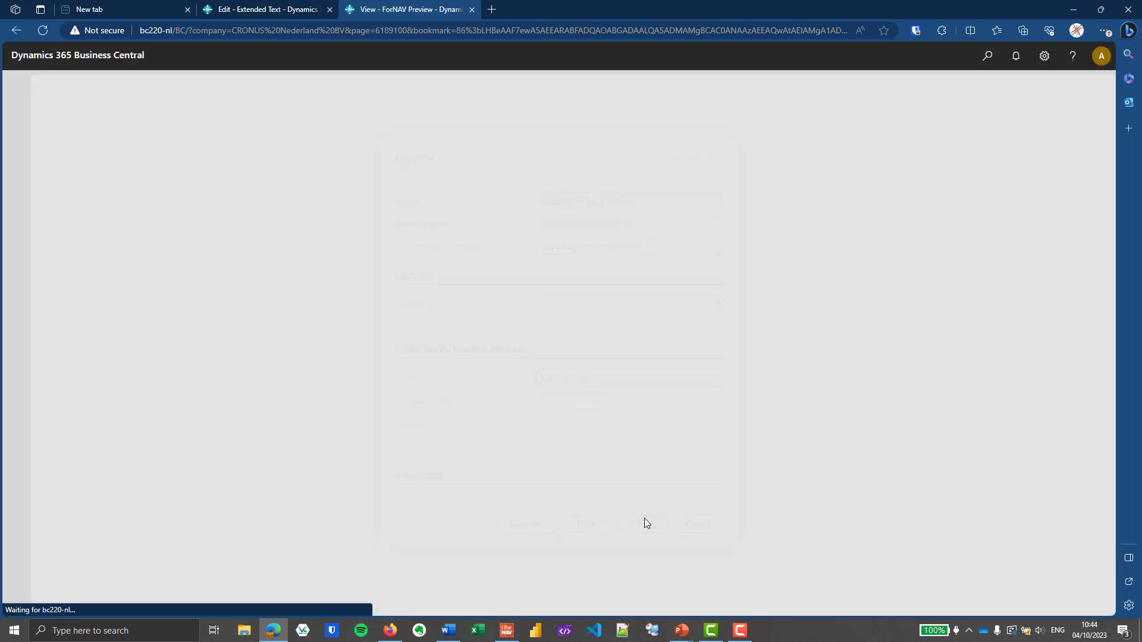
click(541, 570)
click(540, 570)
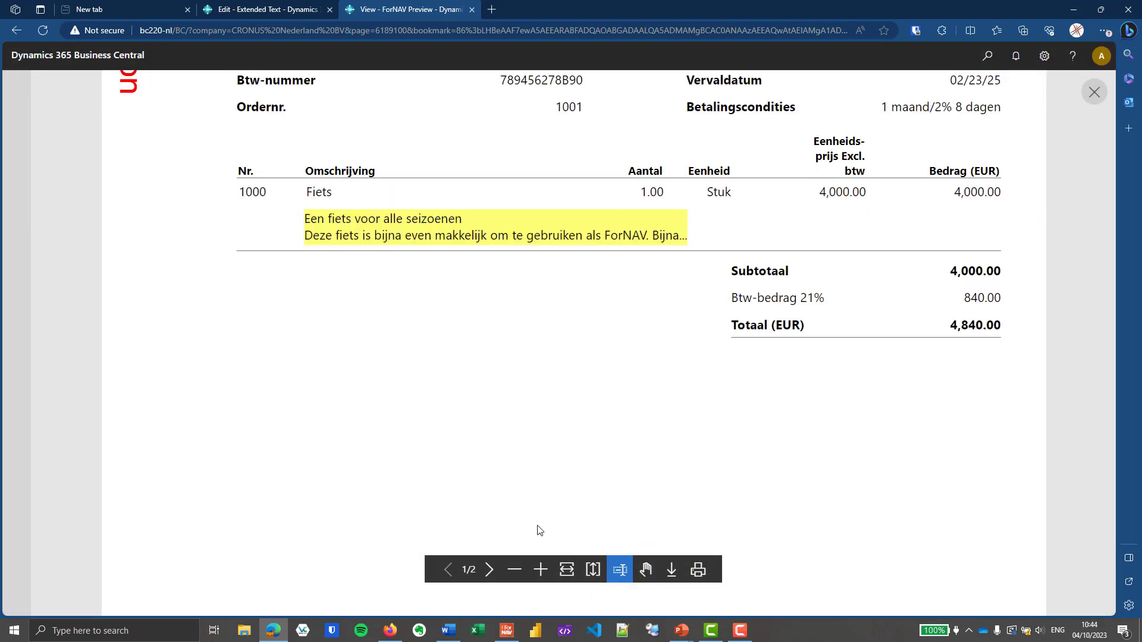
scroll(492, 280, up, 2)
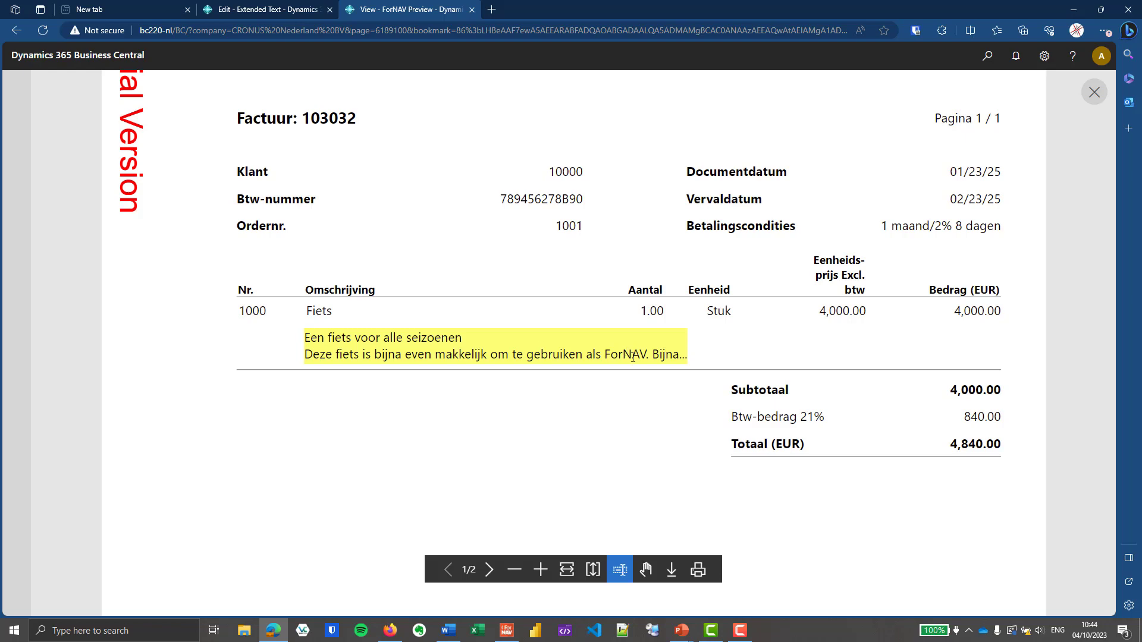
scroll(613, 413, down, 10)
scroll(614, 381, down, 7)
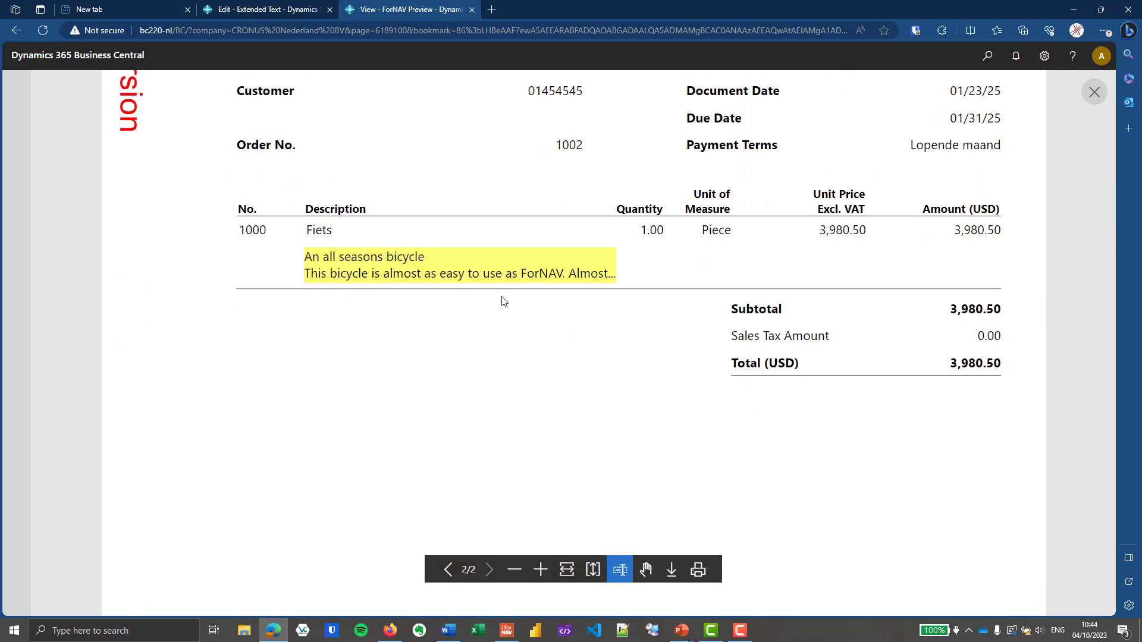